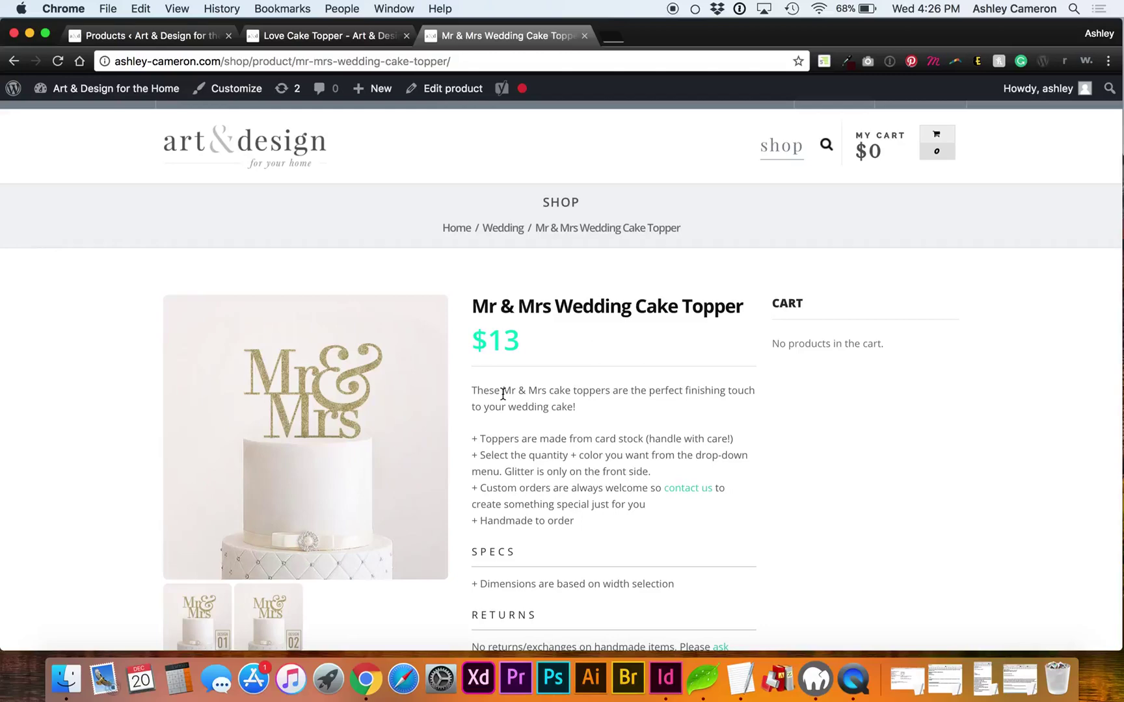
Pick the silver glitter swatch on Mr & Mrs, then view the Love Cake Topper's Color dropdown choices
{"action": "scroll", "coordinate": [503, 394], "scroll_direction": "down", "scroll_amount": 5}
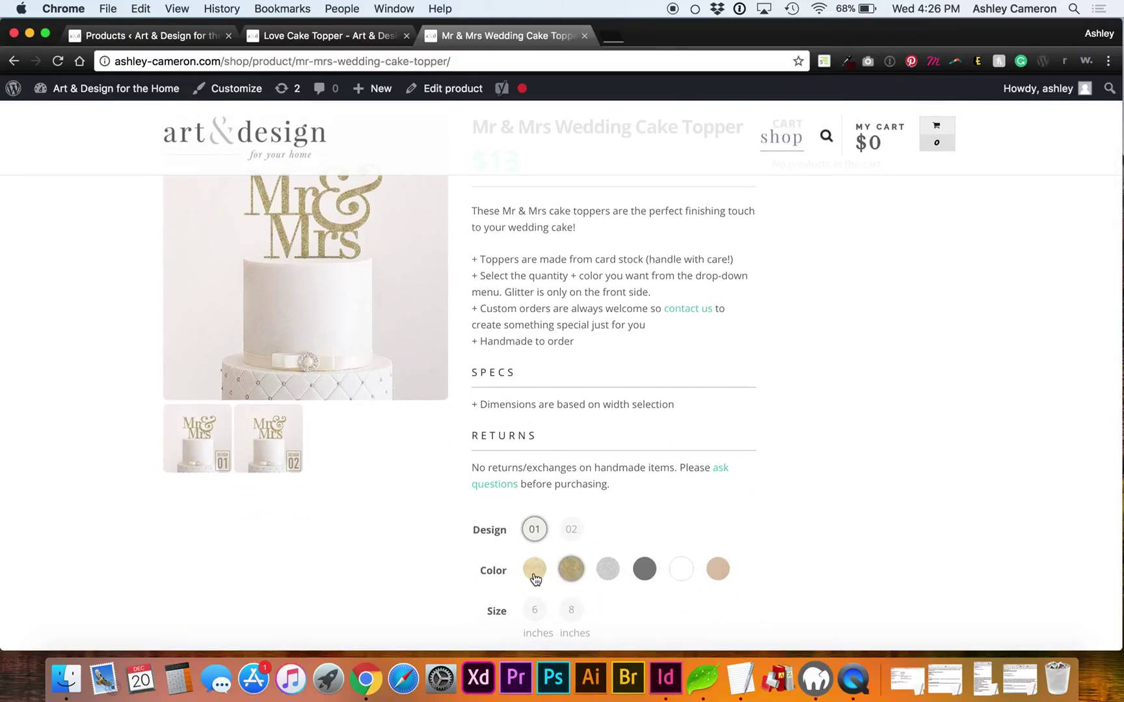
{"action": "left_click", "coordinate": [607, 570]}
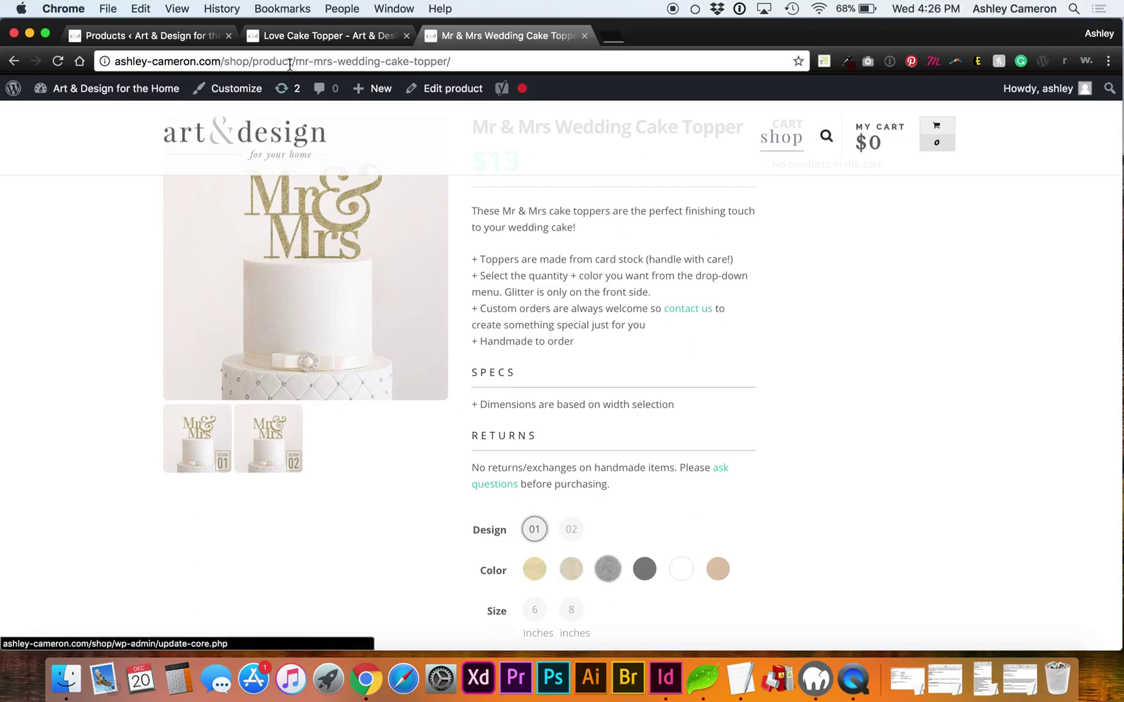
{"action": "left_click", "coordinate": [308, 38]}
{"action": "scroll", "coordinate": [504, 462], "scroll_direction": "down", "scroll_amount": 3}
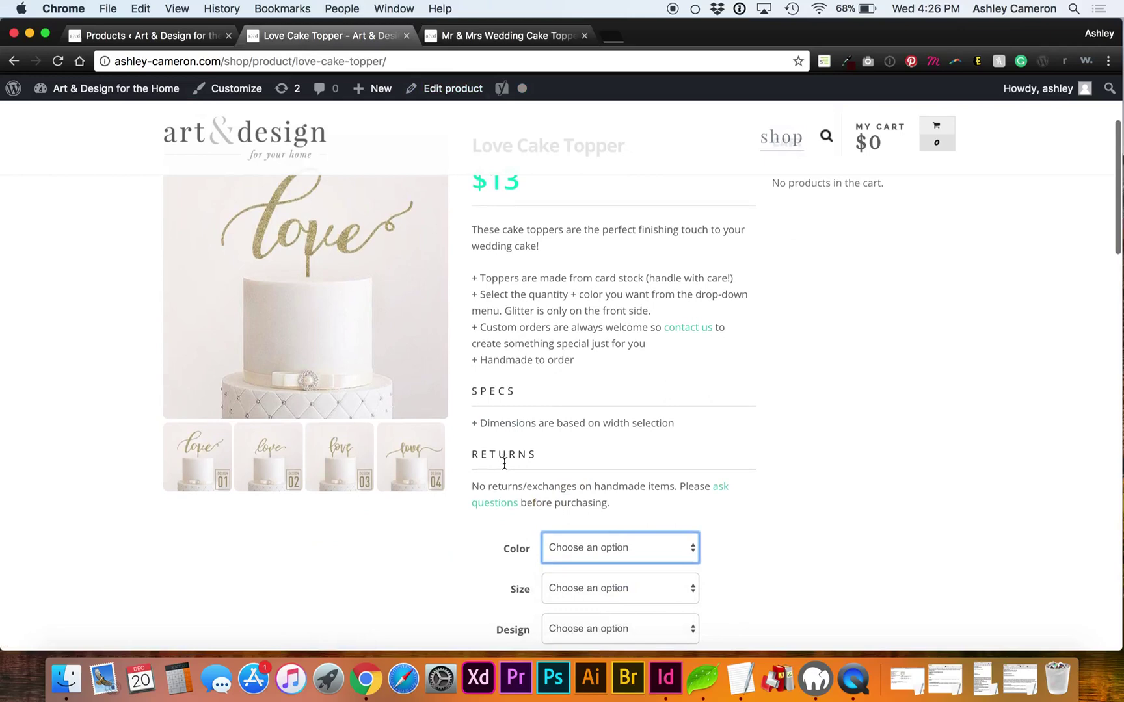
{"action": "left_click", "coordinate": [570, 538]}
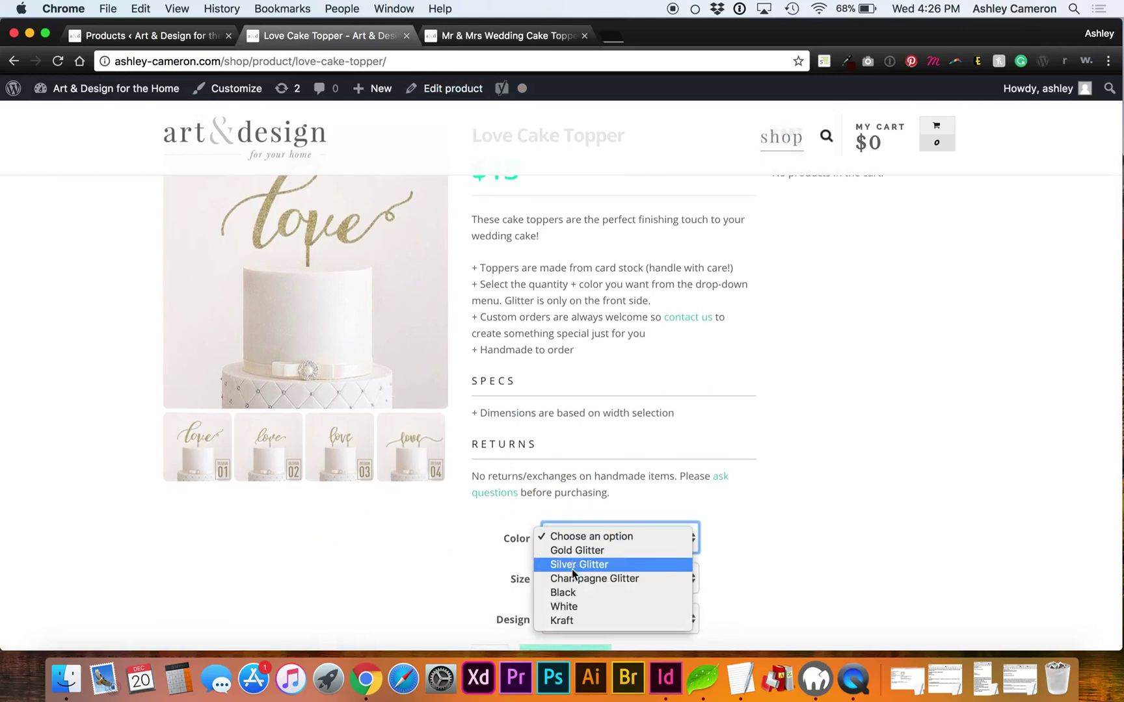
{"action": "left_click", "coordinate": [715, 537]}
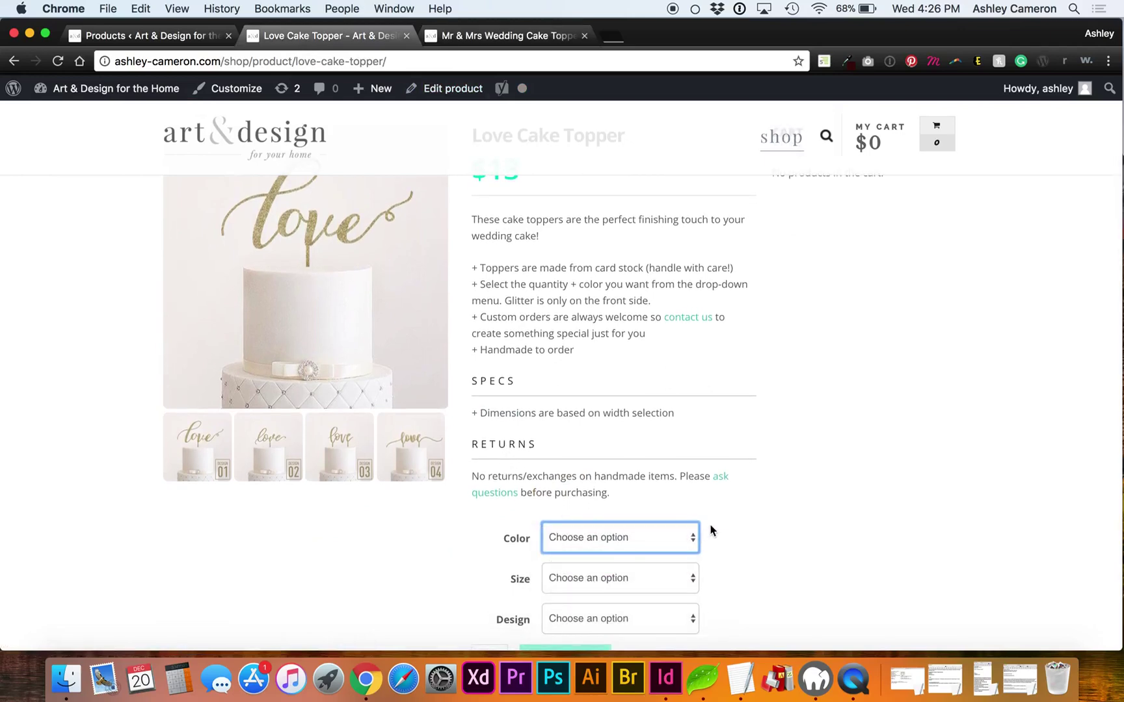
{"action": "scroll", "coordinate": [561, 442], "scroll_direction": "up", "scroll_amount": 1}
{"action": "scroll", "coordinate": [560, 436], "scroll_direction": "up", "scroll_amount": 4}
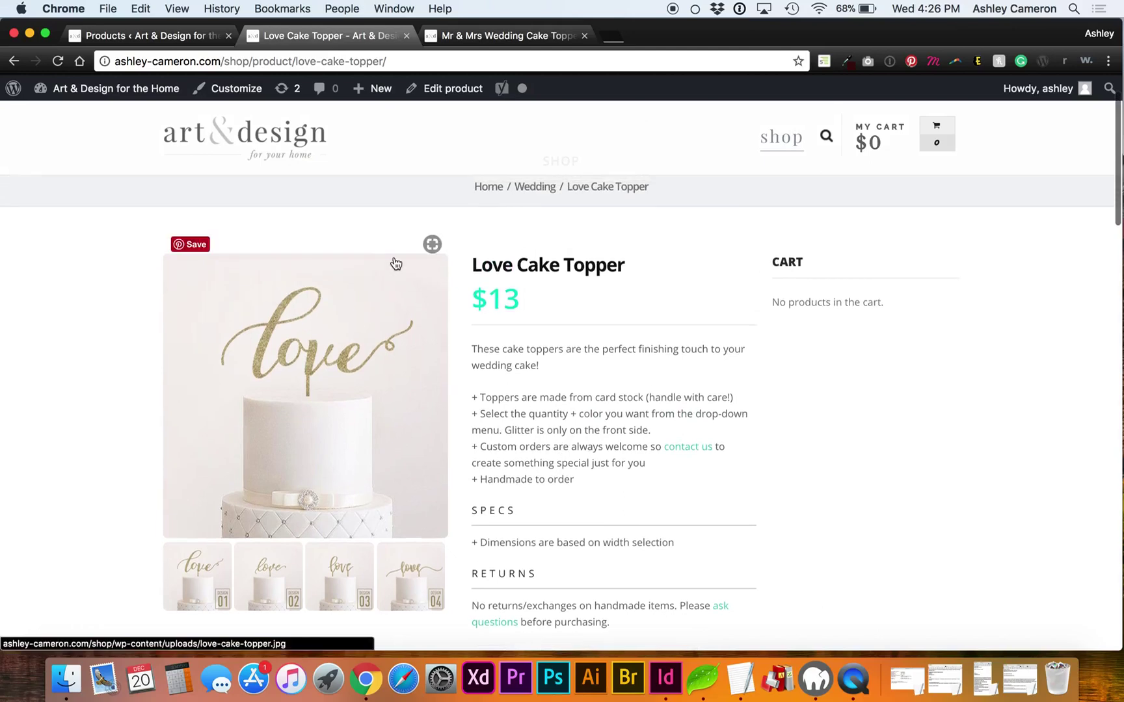
Search new plugins for 'woocommerce swatch variation' and confirm Variation Swatches for WooCommerce is active
{"action": "left_click", "coordinate": [156, 41]}
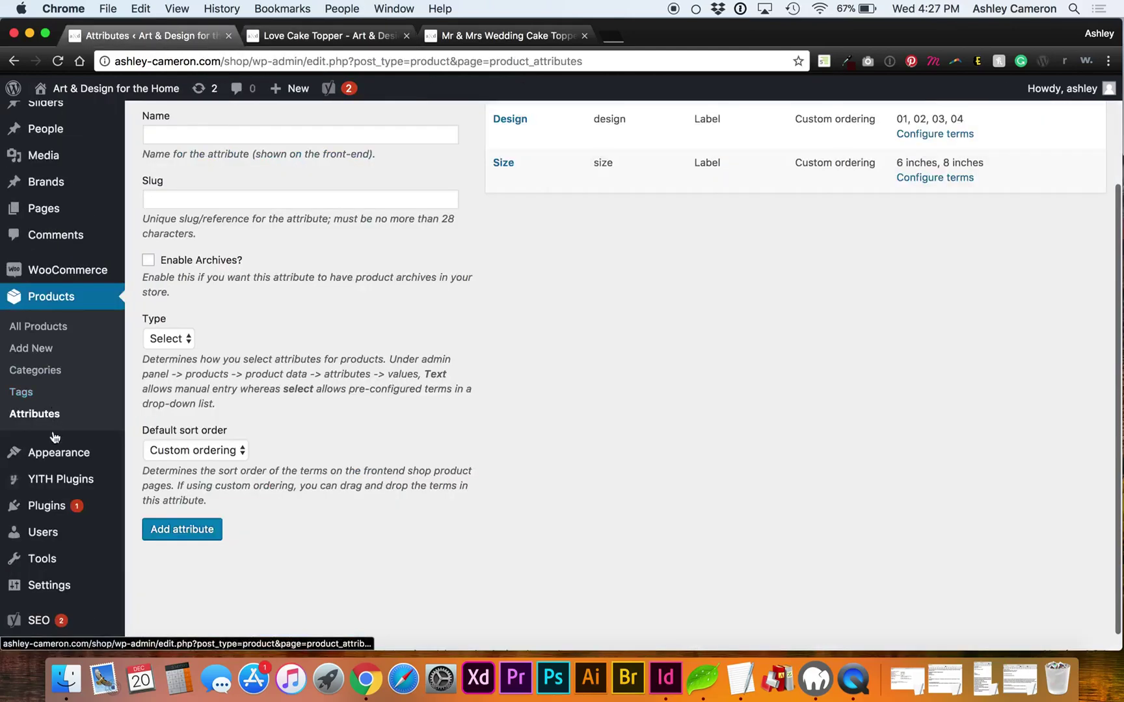
{"action": "left_click", "coordinate": [48, 512]}
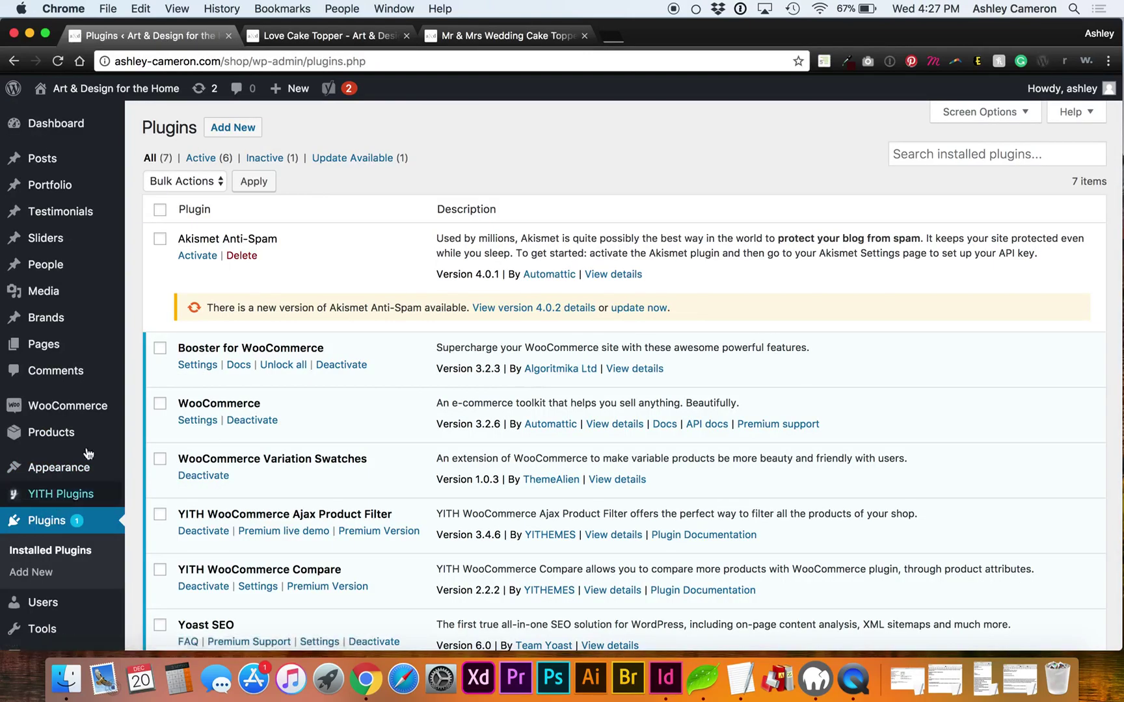
{"action": "left_click", "coordinate": [247, 136]}
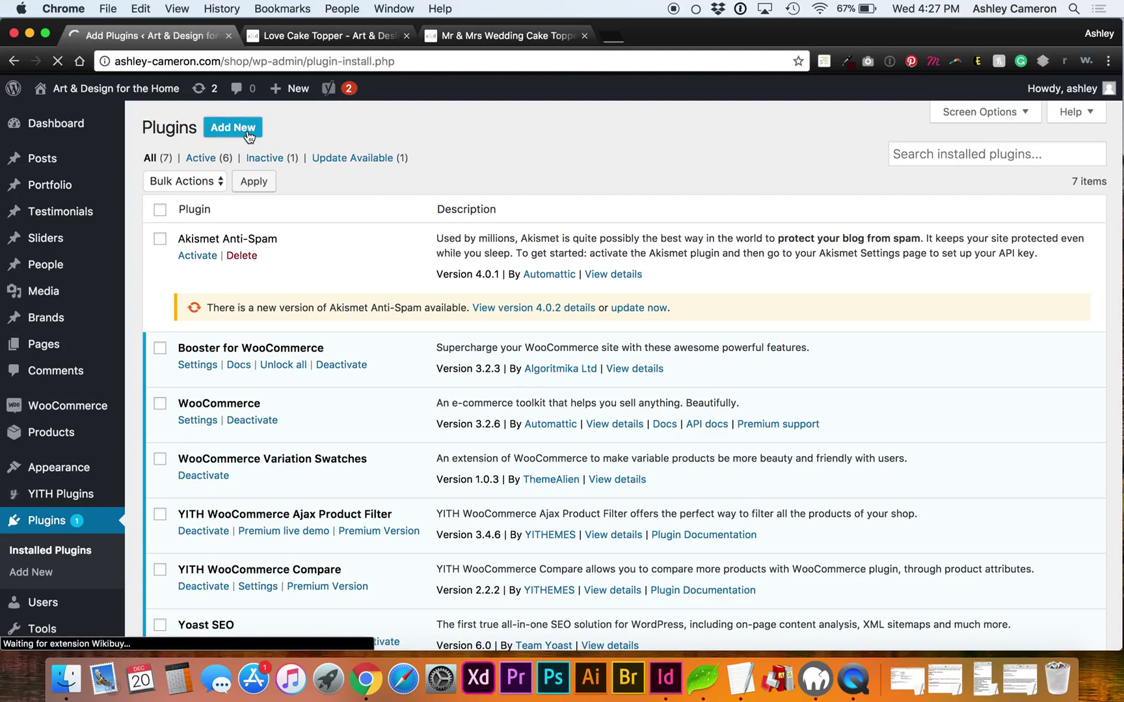
{"action": "left_click", "coordinate": [946, 171]}
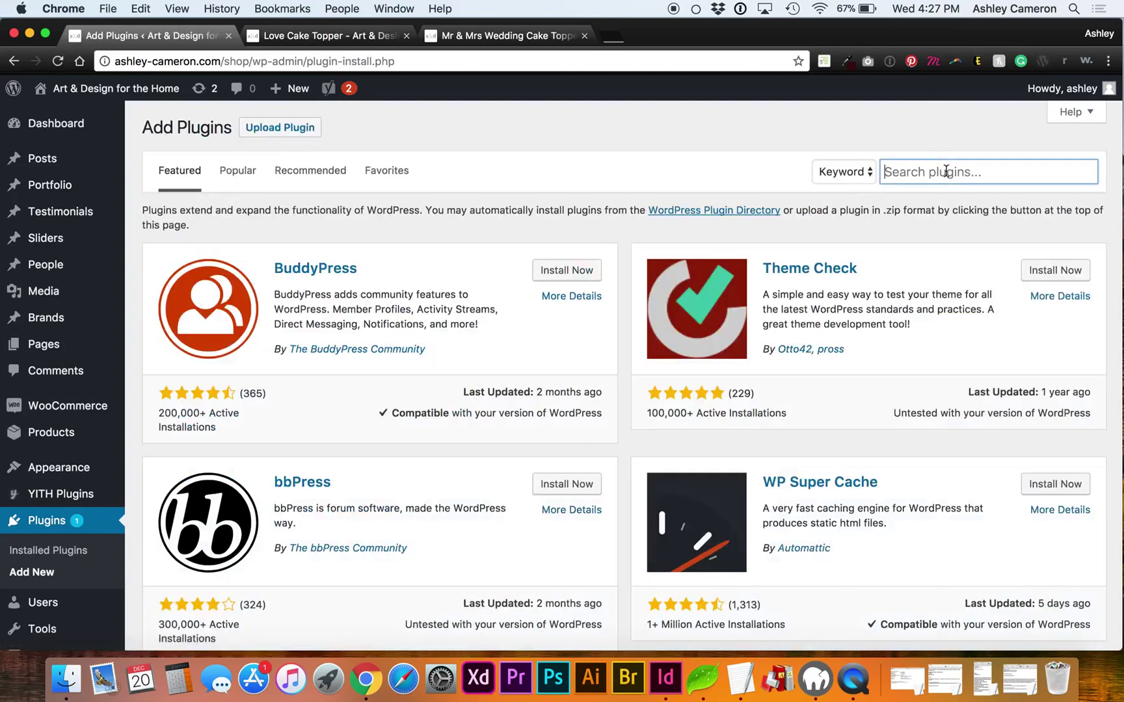
{"action": "type", "text": "woocommerce swatch variation"}
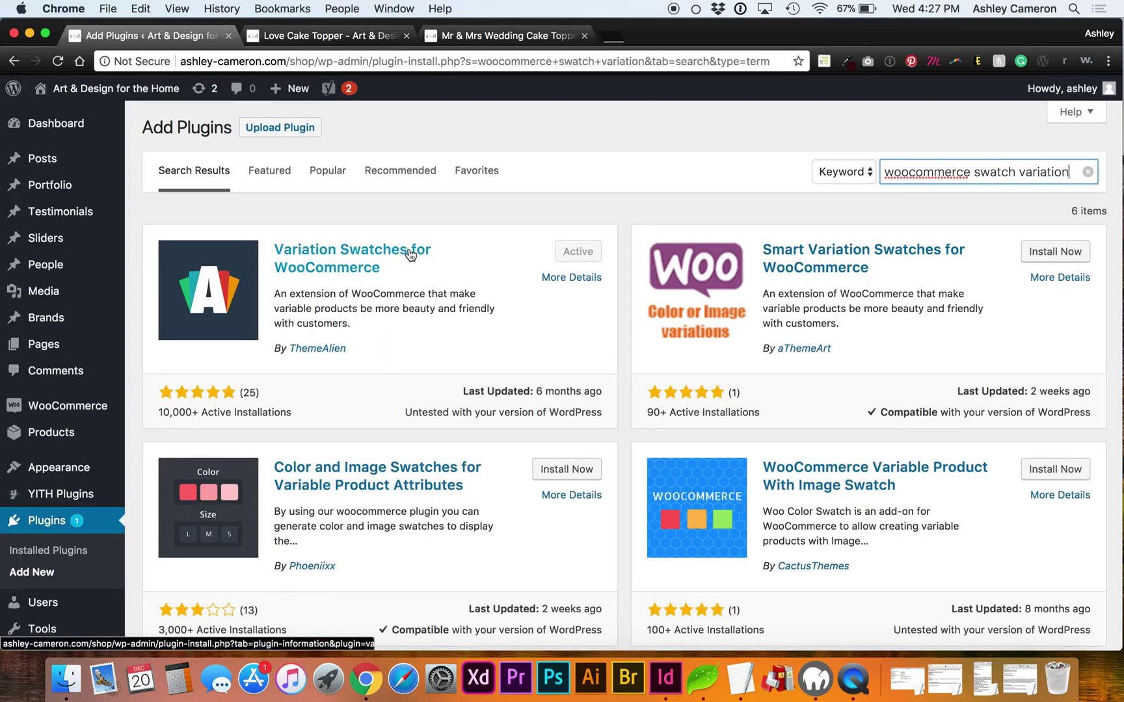
{"action": "left_click", "coordinate": [480, 243]}
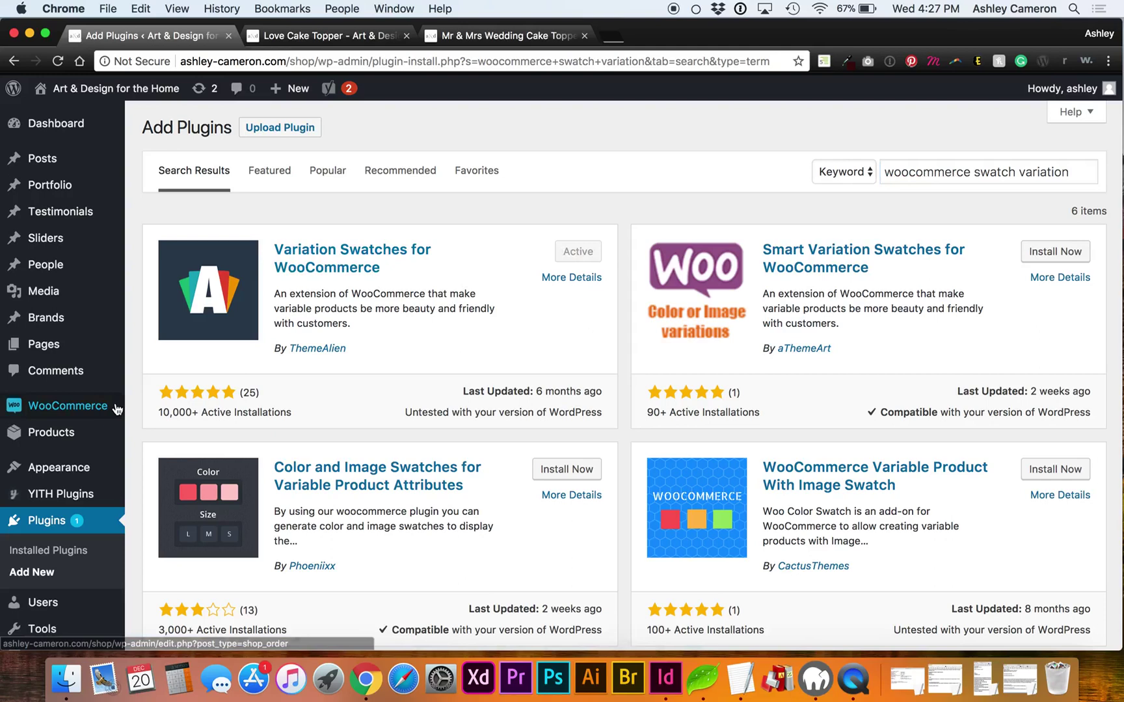
On Products > Attributes, name a new attribute Color and review its Type choices
{"action": "mouse_move", "coordinate": [116, 410]}
{"action": "mouse_move", "coordinate": [68, 432]}
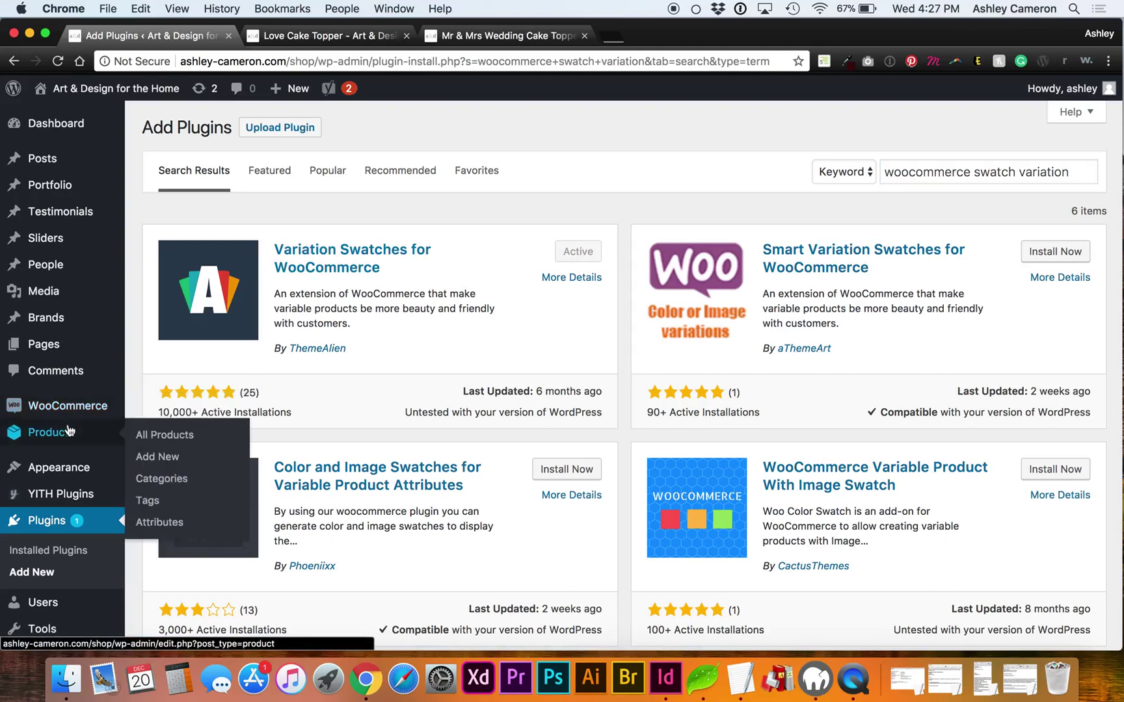
{"action": "left_click", "coordinate": [160, 522]}
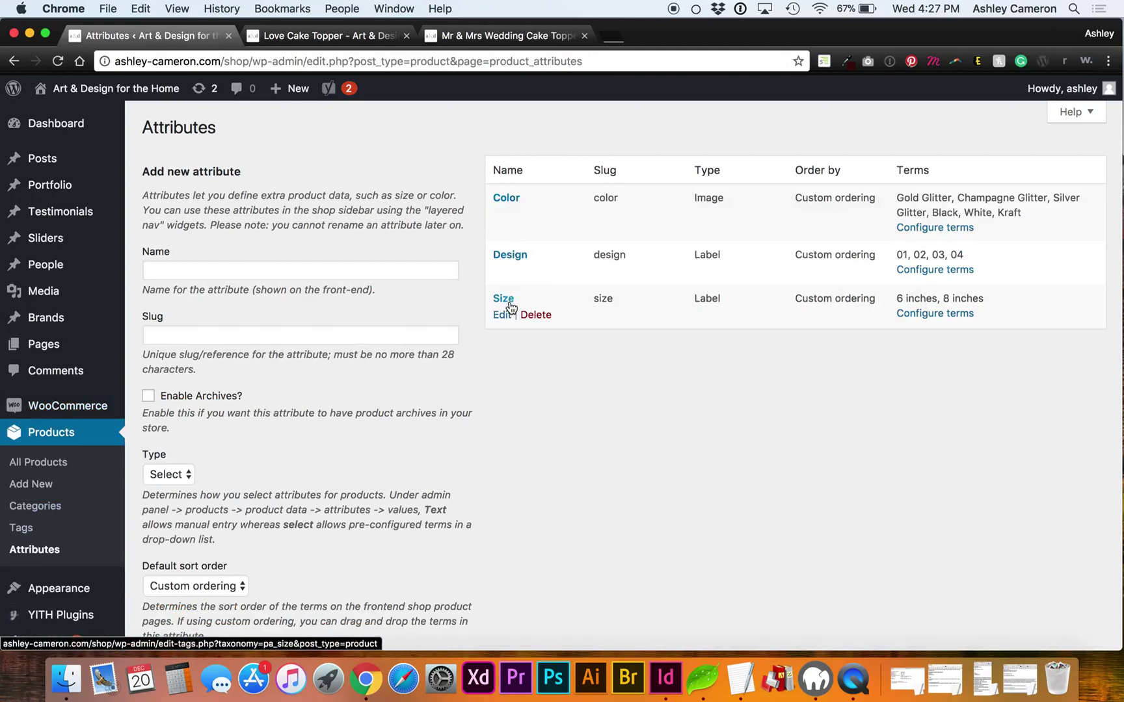
{"action": "left_click", "coordinate": [332, 269]}
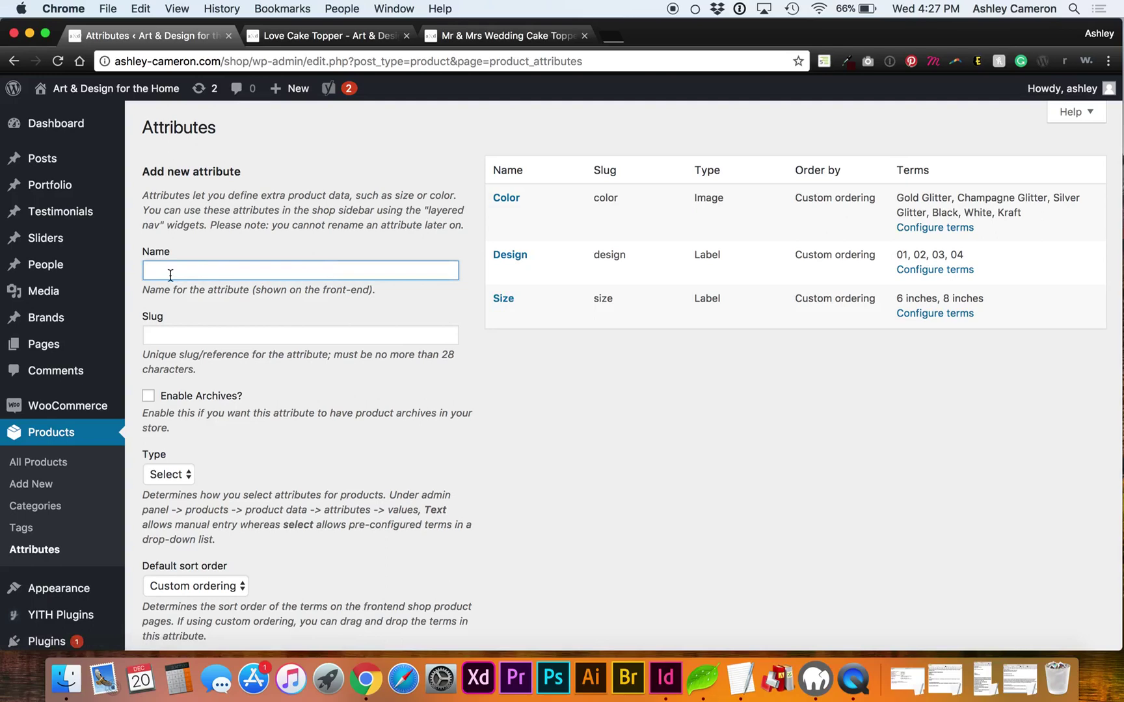
{"action": "type", "text": "Color"}
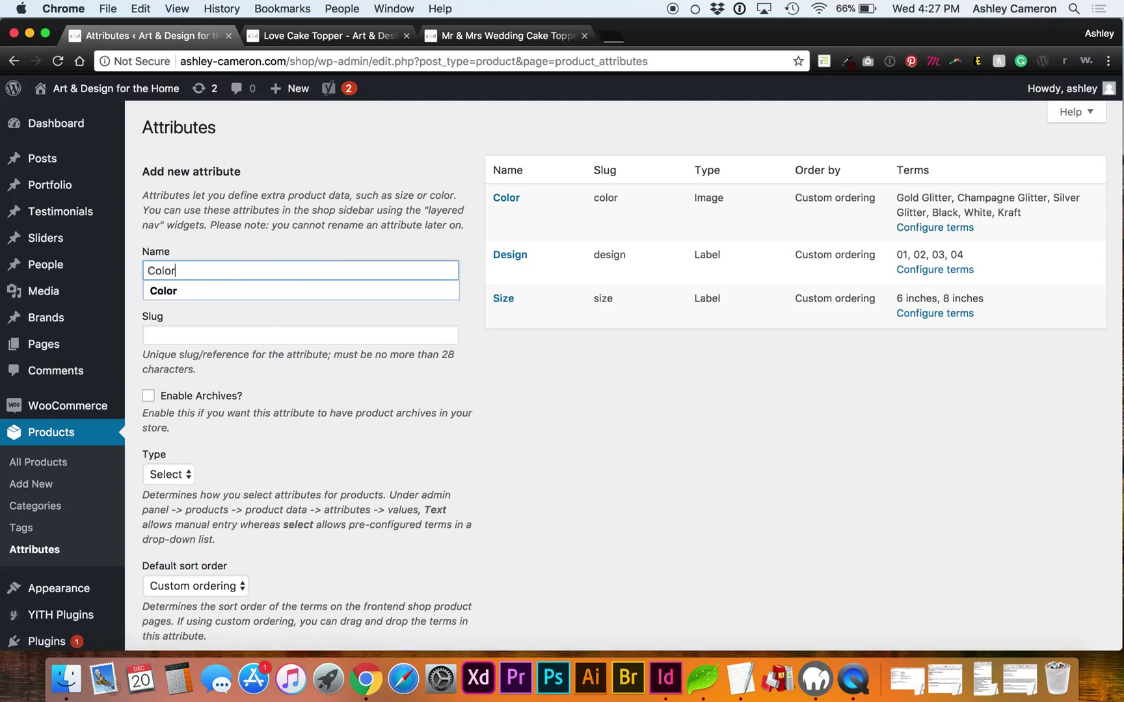
{"action": "key", "text": "Tab"}
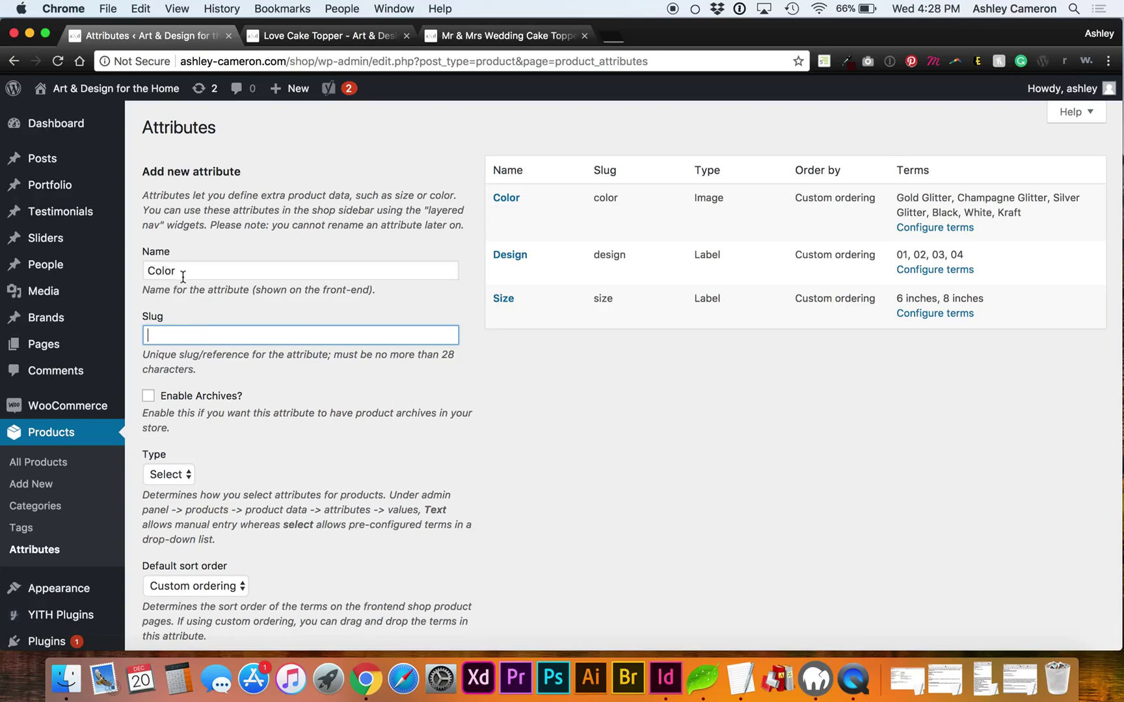
{"action": "scroll", "coordinate": [211, 433], "scroll_direction": "down", "scroll_amount": 2}
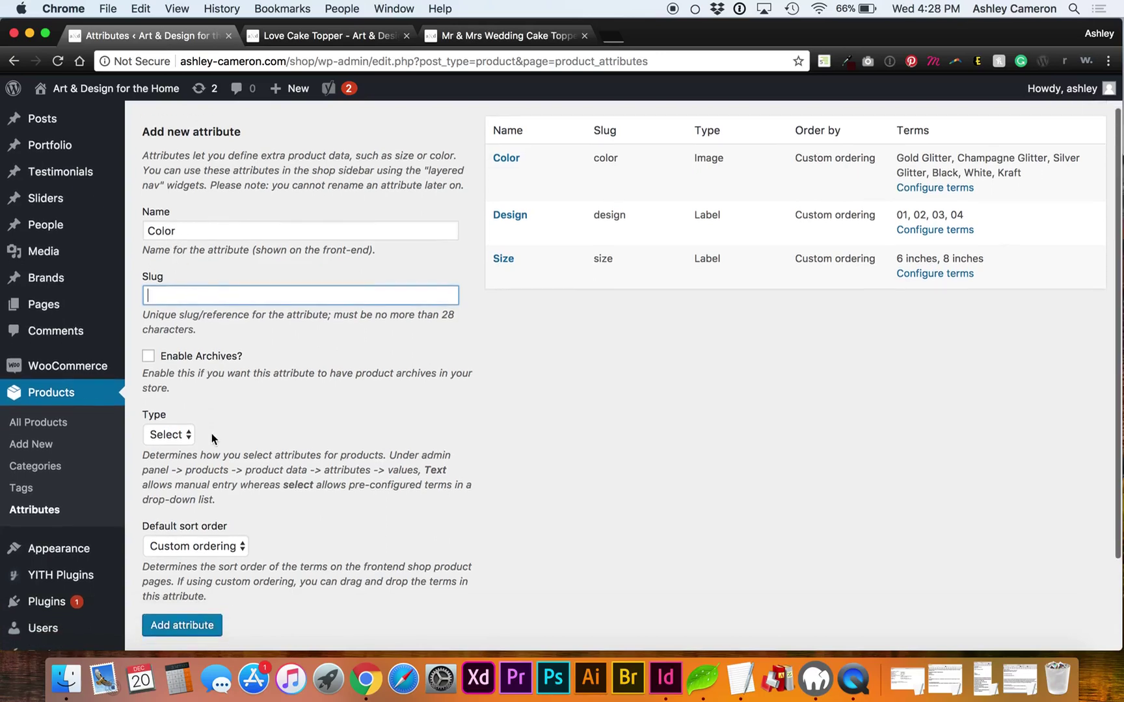
{"action": "left_click", "coordinate": [180, 434]}
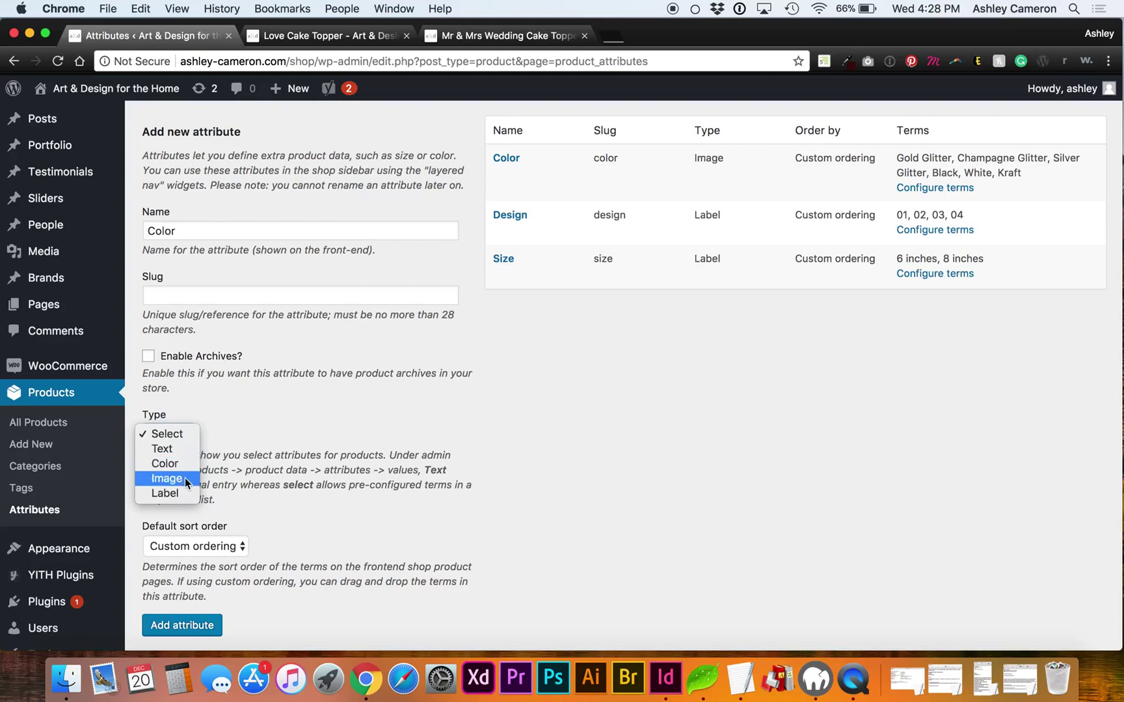
{"action": "left_click", "coordinate": [465, 39]}
On the Mr & Mrs storefront page, try the gold then silver glitter swatches
{"action": "left_click", "coordinate": [503, 34]}
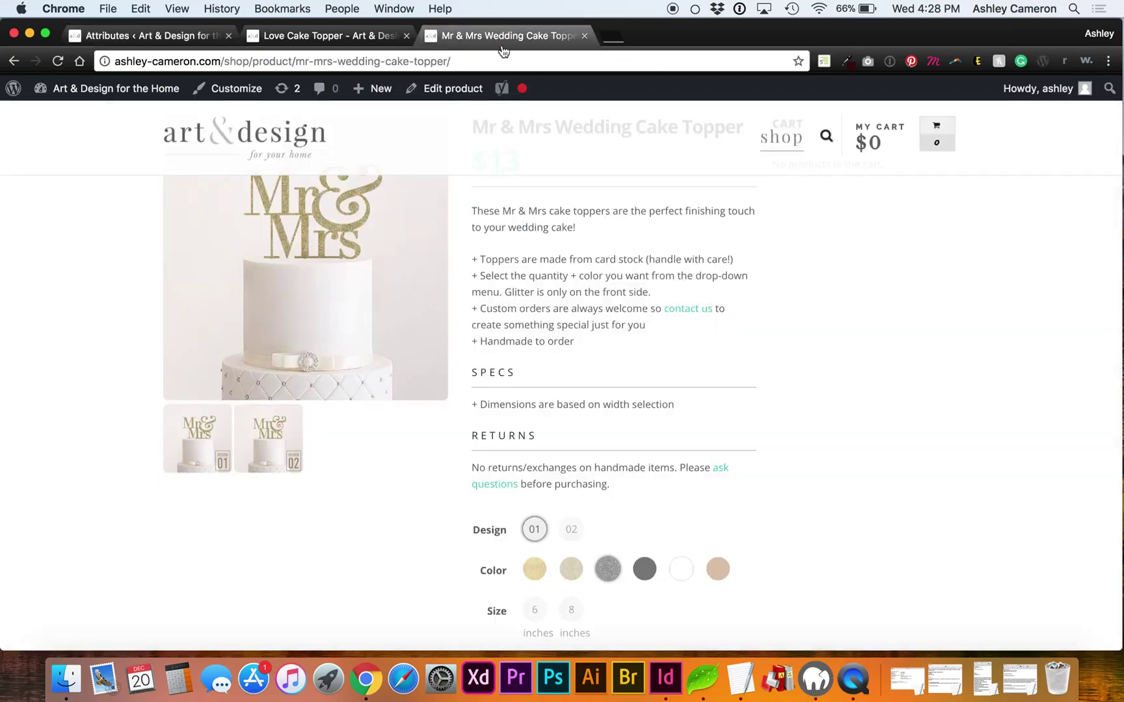
{"action": "left_click", "coordinate": [535, 571]}
{"action": "left_click", "coordinate": [607, 577]}
{"action": "left_click", "coordinate": [304, 36]}
{"action": "left_click", "coordinate": [184, 37]}
Review the attribute Type choices again, keeping the type as Select
{"action": "left_click", "coordinate": [169, 434]}
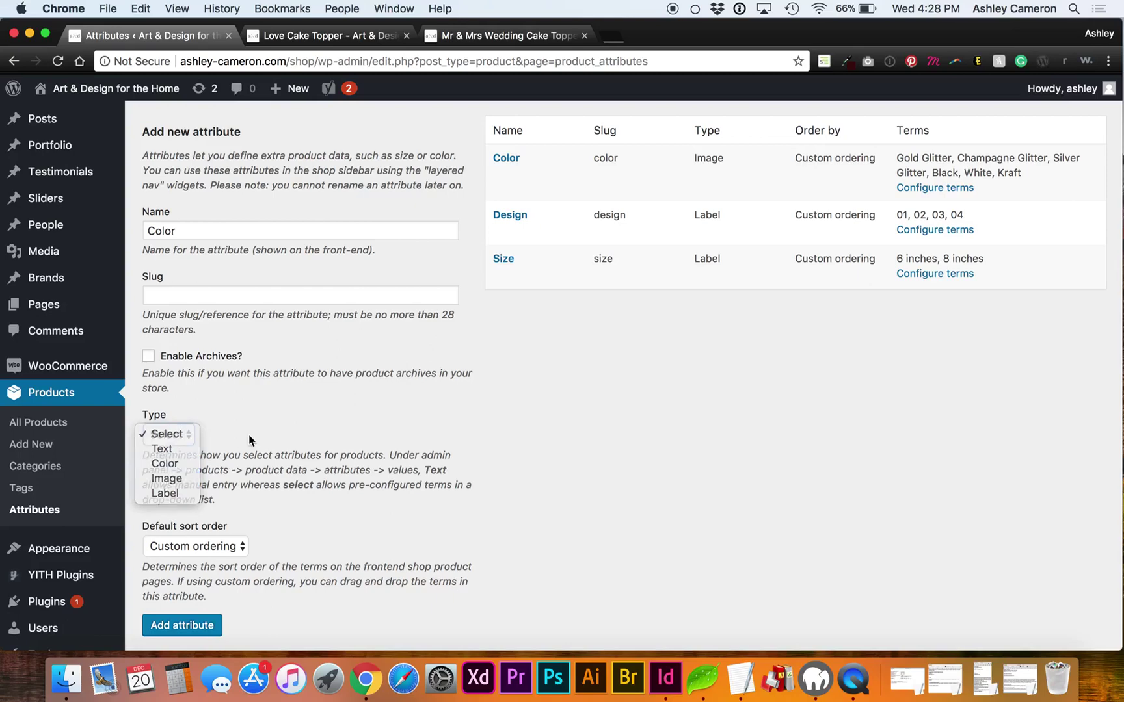
{"action": "left_click", "coordinate": [224, 542]}
{"action": "scroll", "coordinate": [219, 545], "scroll_direction": "down", "scroll_amount": 1}
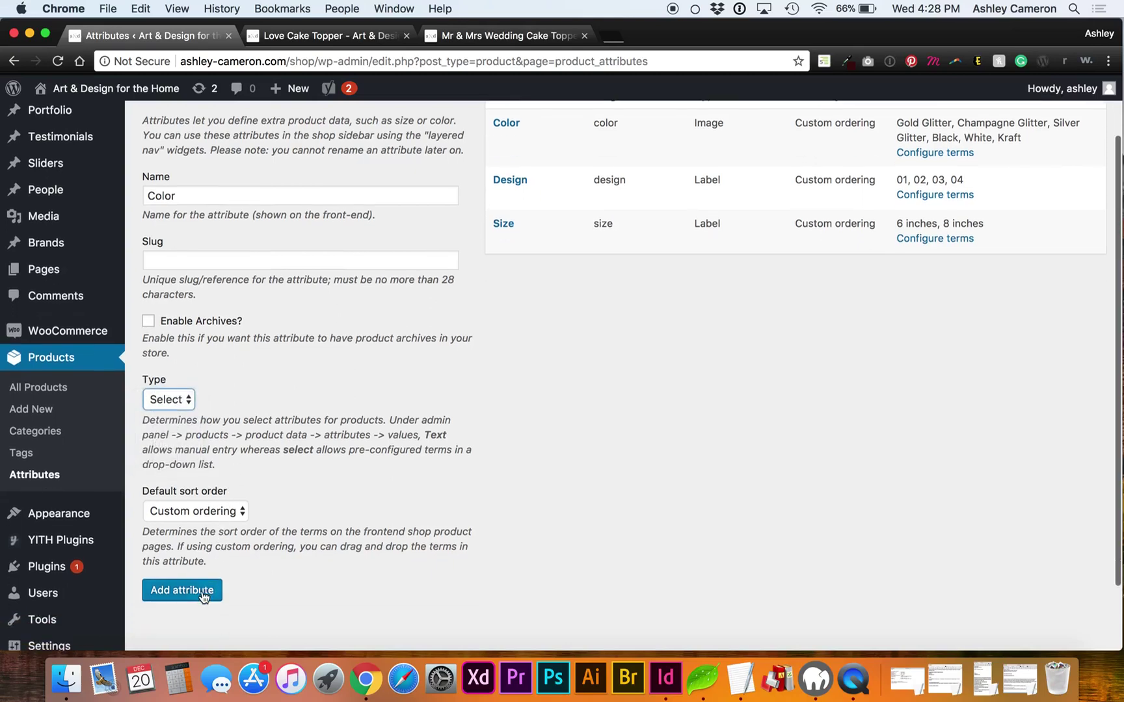
{"action": "scroll", "coordinate": [515, 424], "scroll_direction": "up", "scroll_amount": 2}
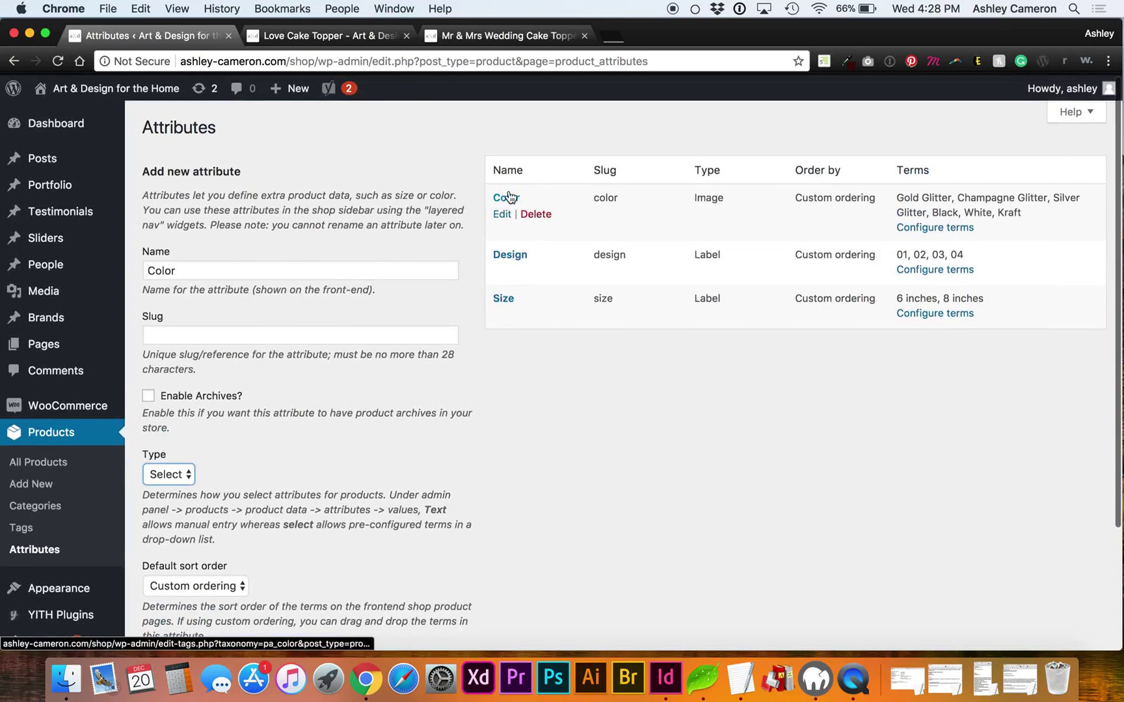
In the Color attribute's terms, start a new term named Red
{"action": "left_click", "coordinate": [930, 230]}
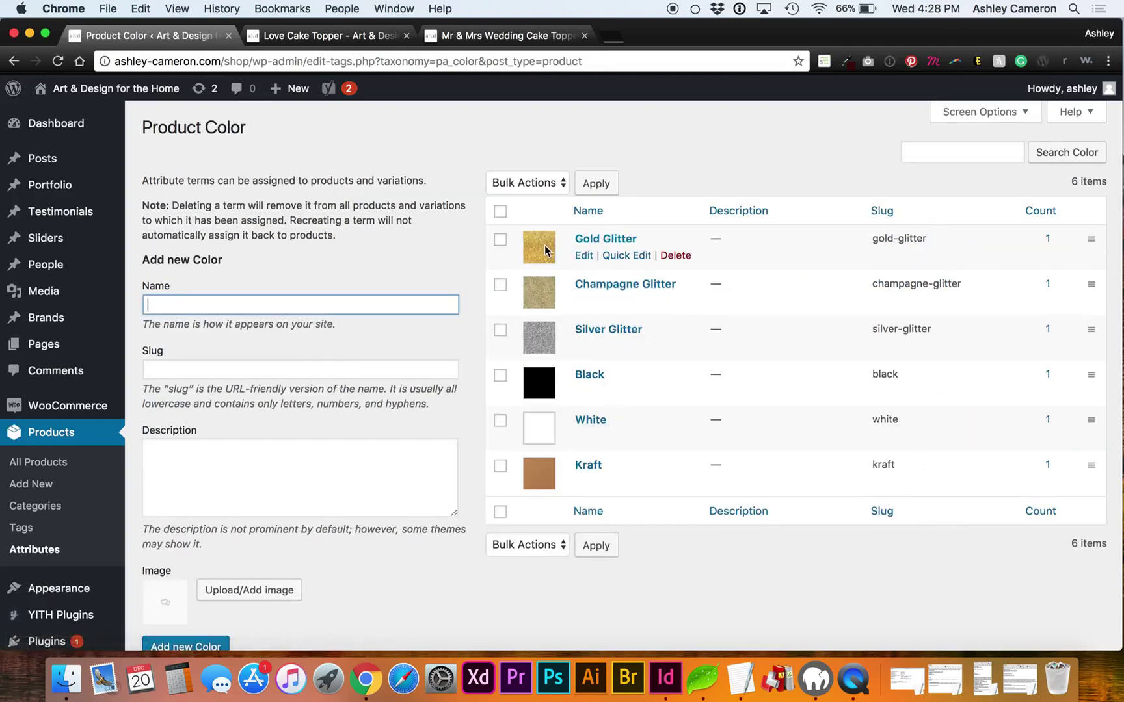
{"action": "left_click", "coordinate": [359, 303]}
{"action": "type", "text": "Red"}
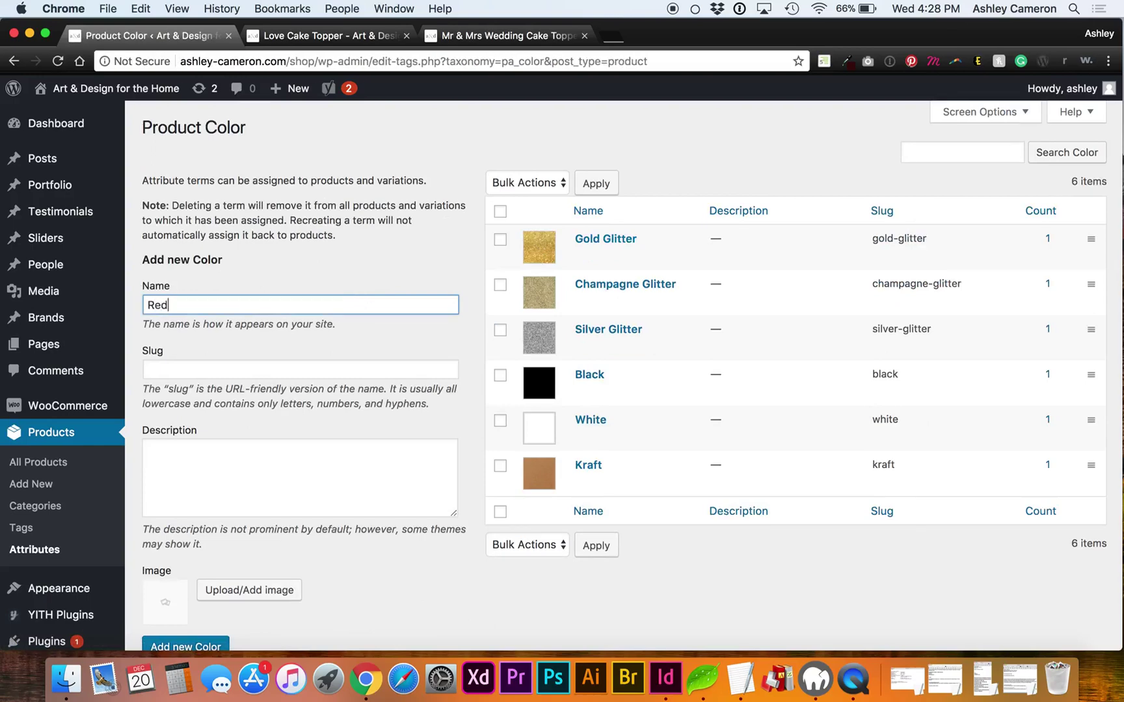
{"action": "scroll", "coordinate": [234, 550], "scroll_direction": "down", "scroll_amount": 2}
Set drawing-rooster.jpg as Red's swatch image and save the new colour term
{"action": "left_click", "coordinate": [242, 535]}
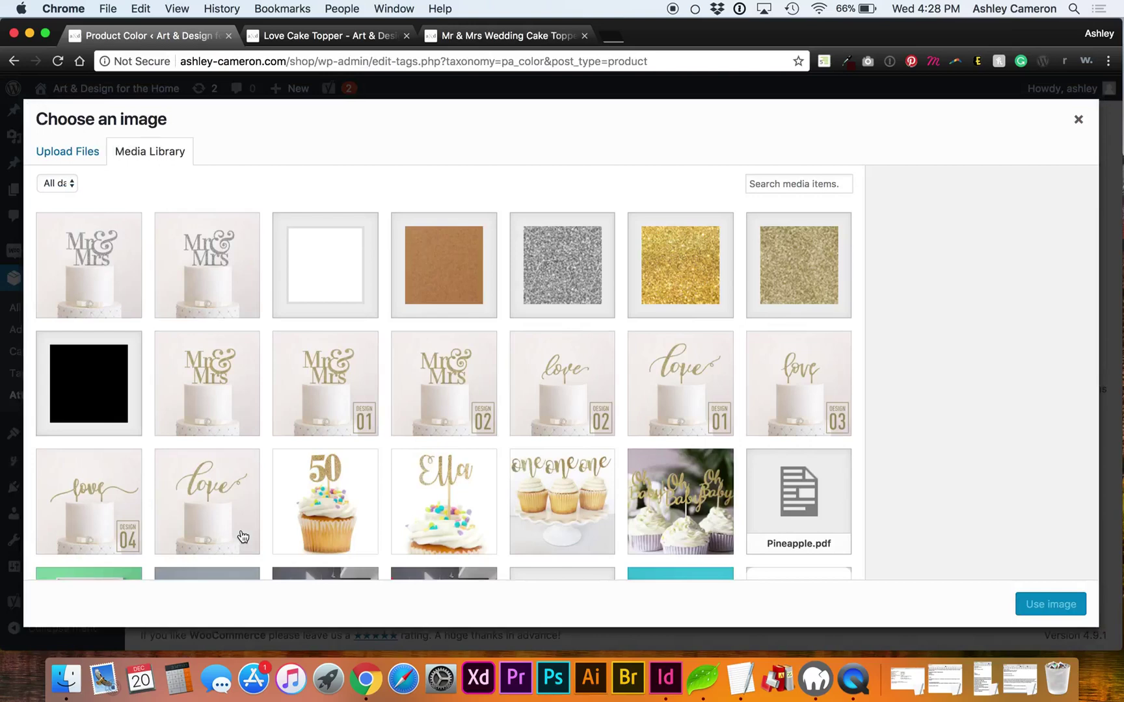
{"action": "scroll", "coordinate": [723, 496], "scroll_direction": "down", "scroll_amount": 6}
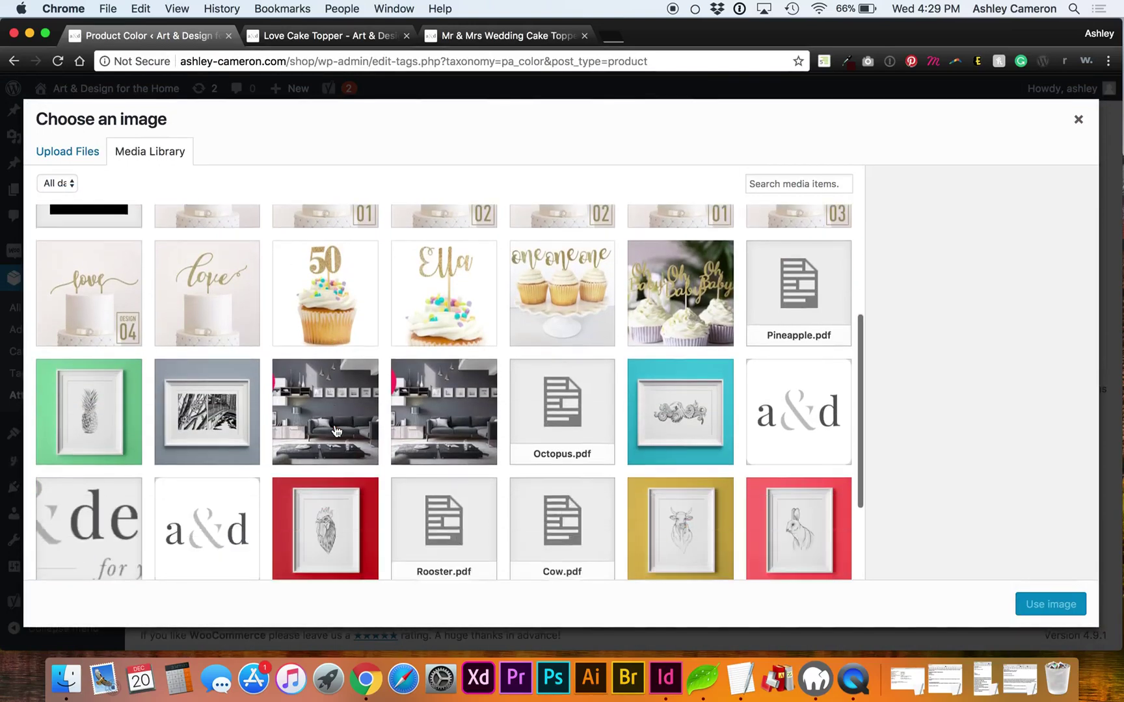
{"action": "left_click", "coordinate": [728, 520]}
{"action": "left_click", "coordinate": [782, 525]}
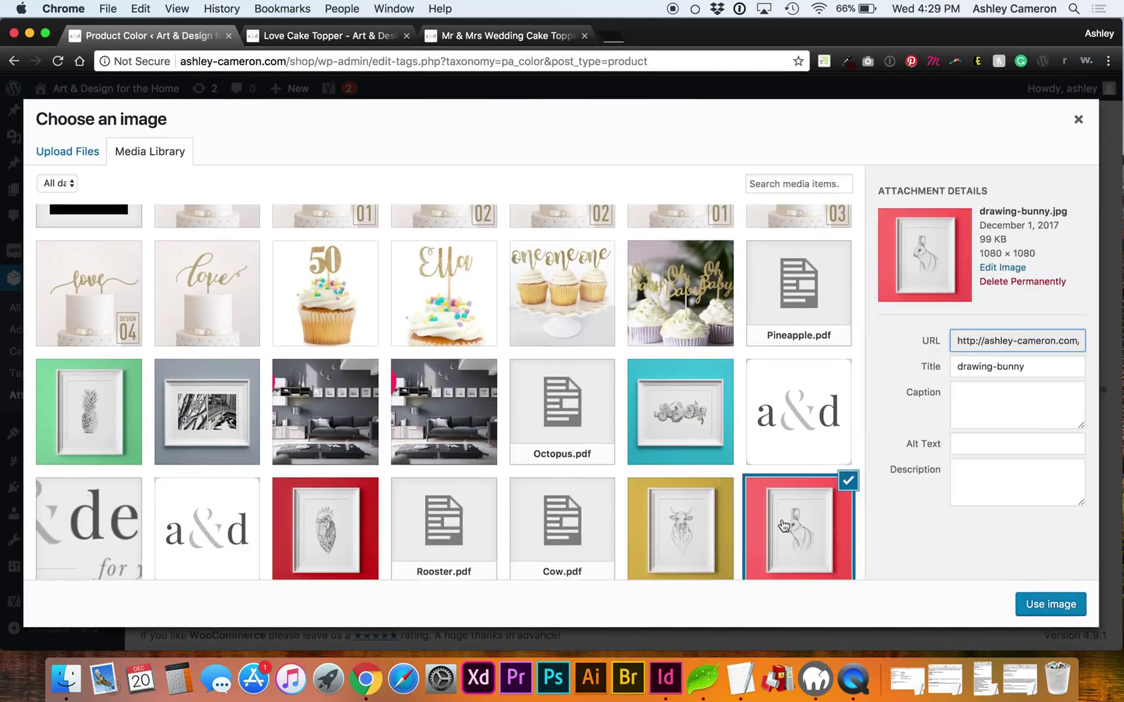
{"action": "left_click", "coordinate": [333, 569]}
{"action": "left_click", "coordinate": [1061, 607]}
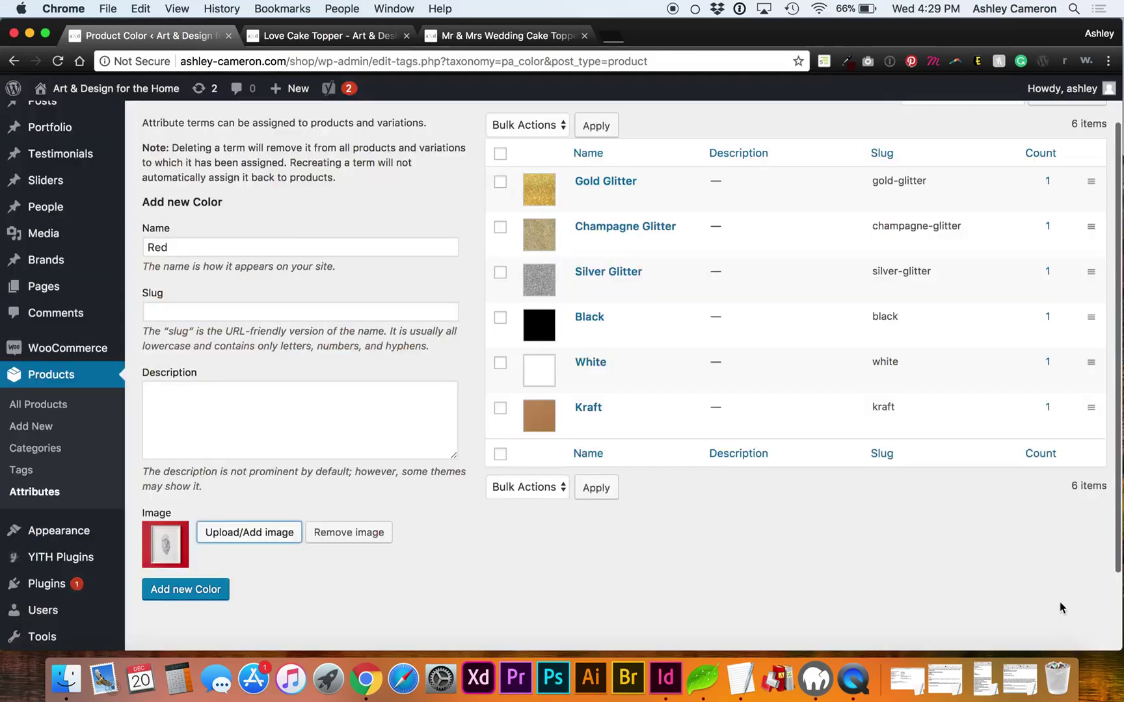
{"action": "left_click", "coordinate": [199, 589]}
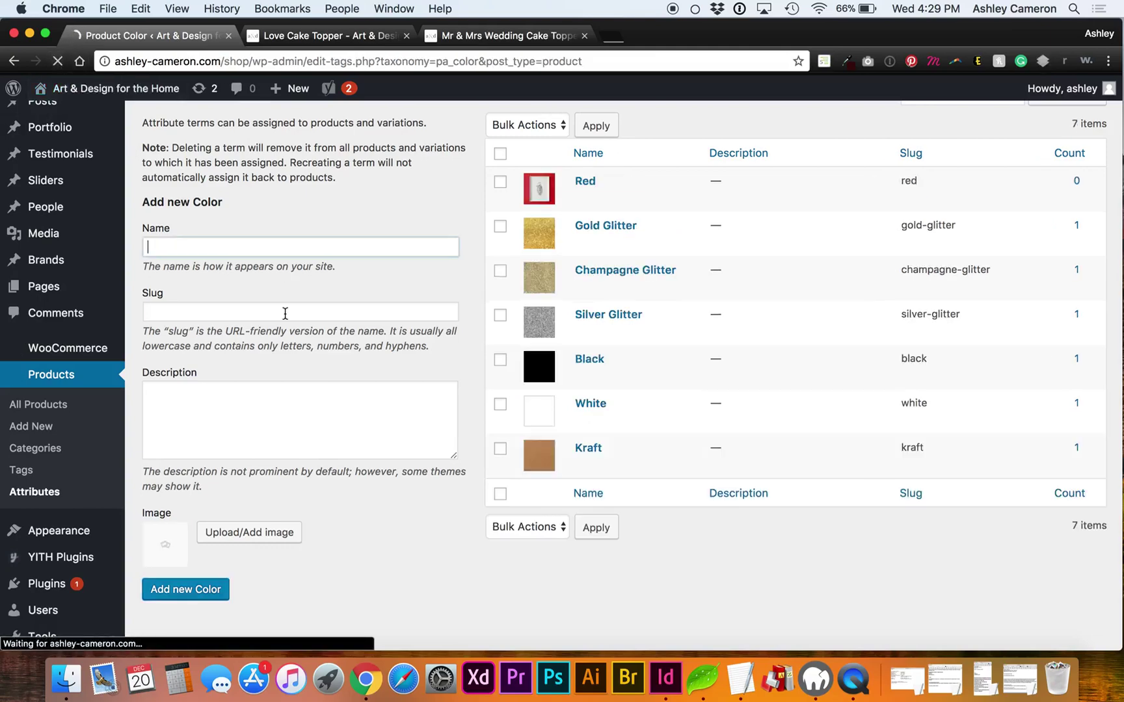
{"action": "scroll", "coordinate": [544, 225], "scroll_direction": "up", "scroll_amount": 2}
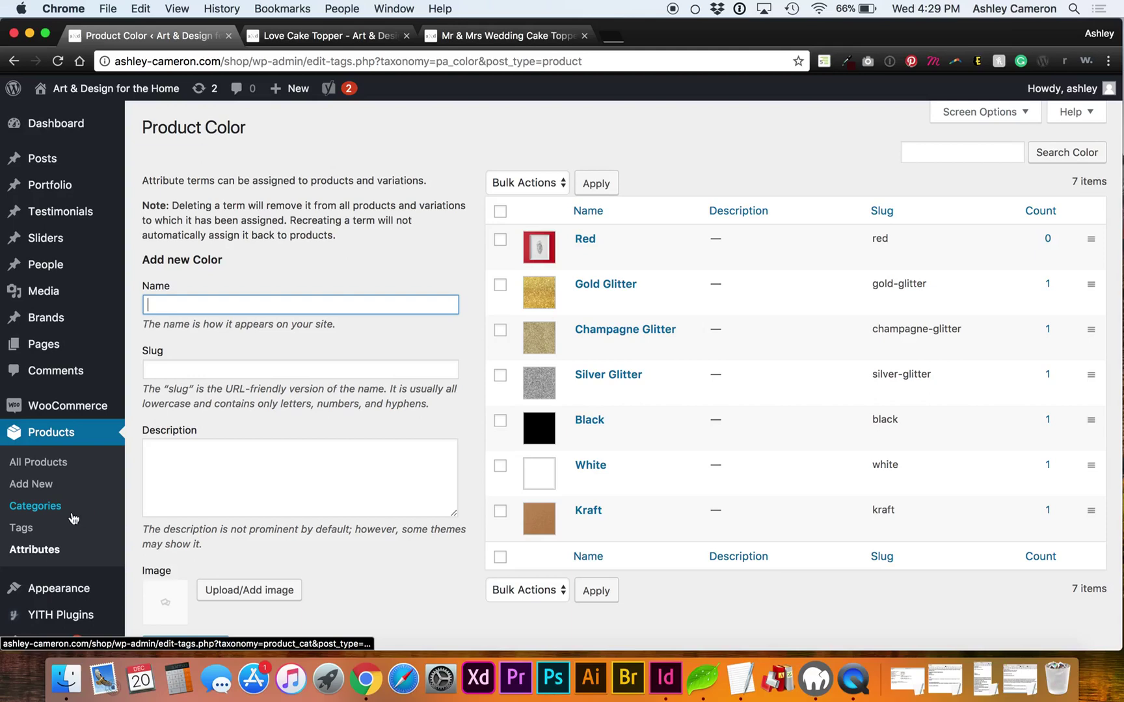
Open Love Cake Topper from All Products and set its product type to Variable product
{"action": "left_click", "coordinate": [44, 465]}
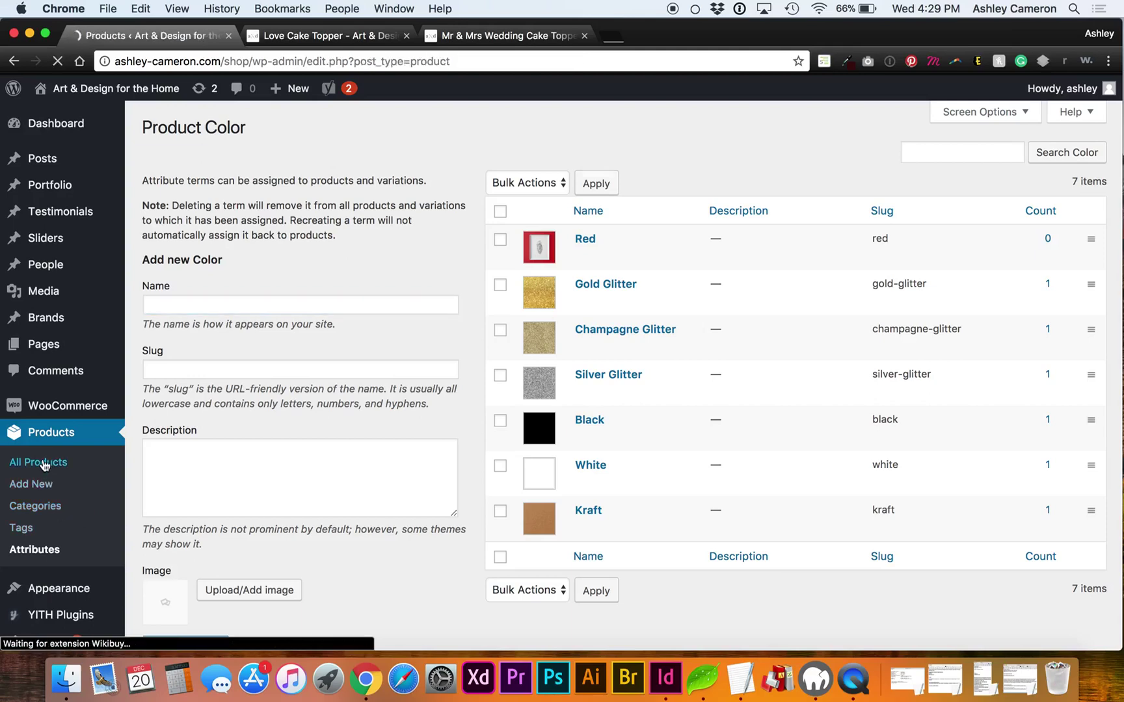
{"action": "mouse_move", "coordinate": [237, 325]}
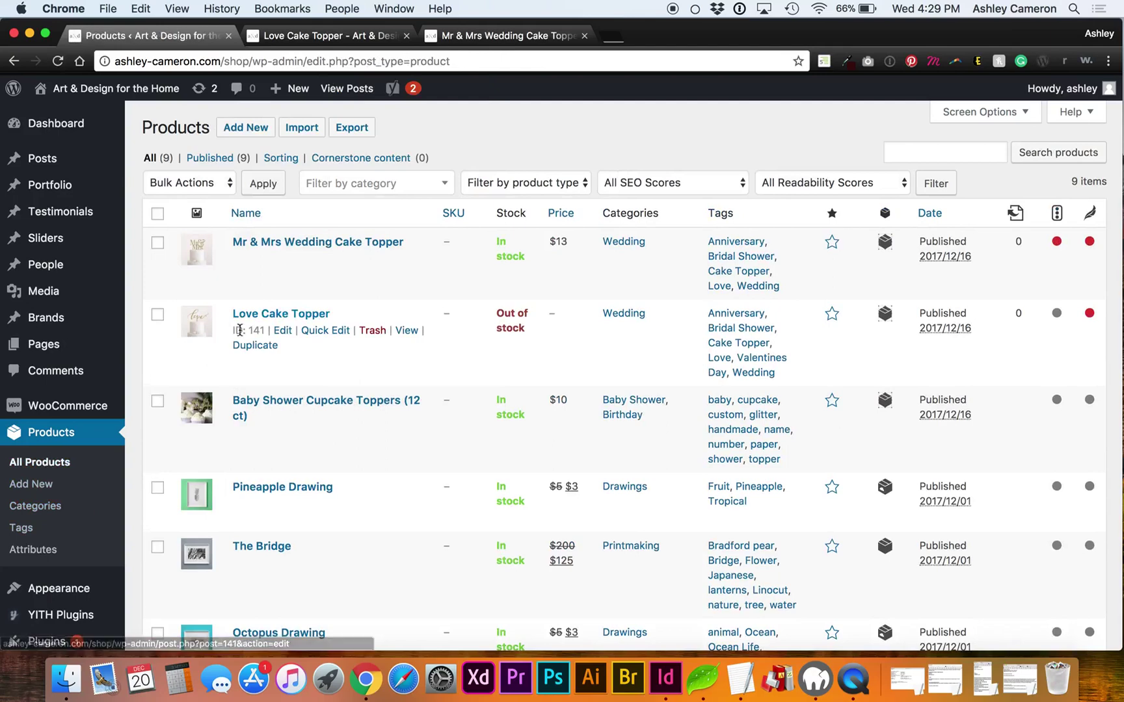
{"action": "left_click", "coordinate": [280, 335]}
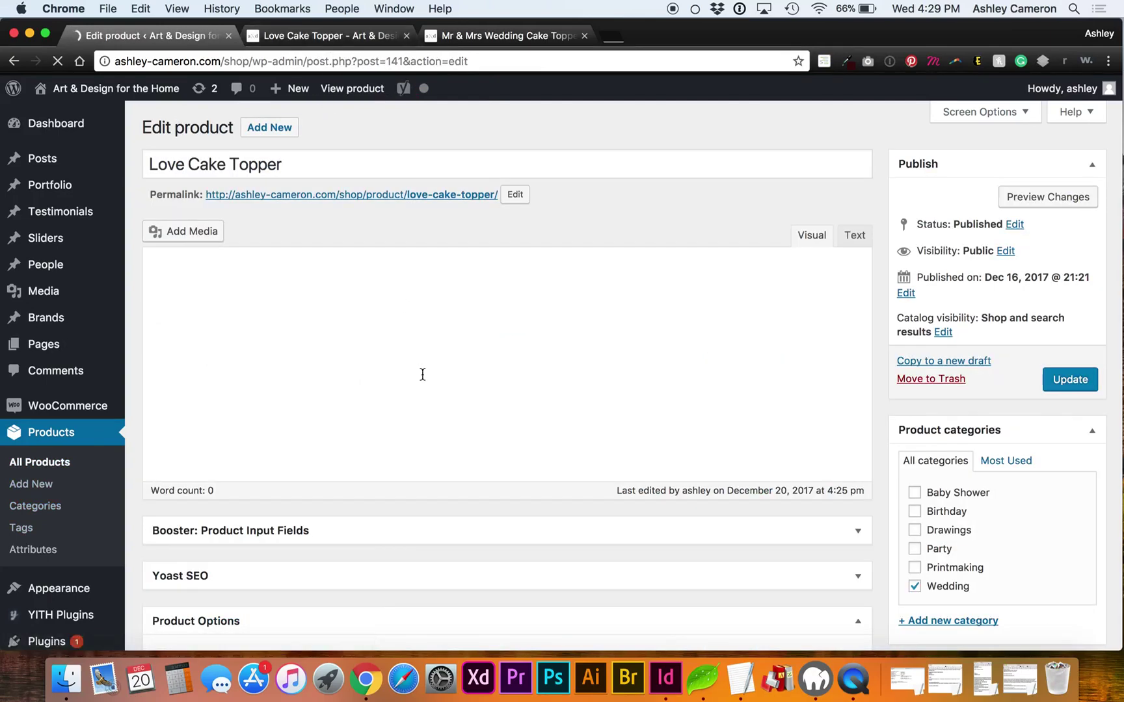
{"action": "scroll", "coordinate": [422, 374], "scroll_direction": "down", "scroll_amount": 5}
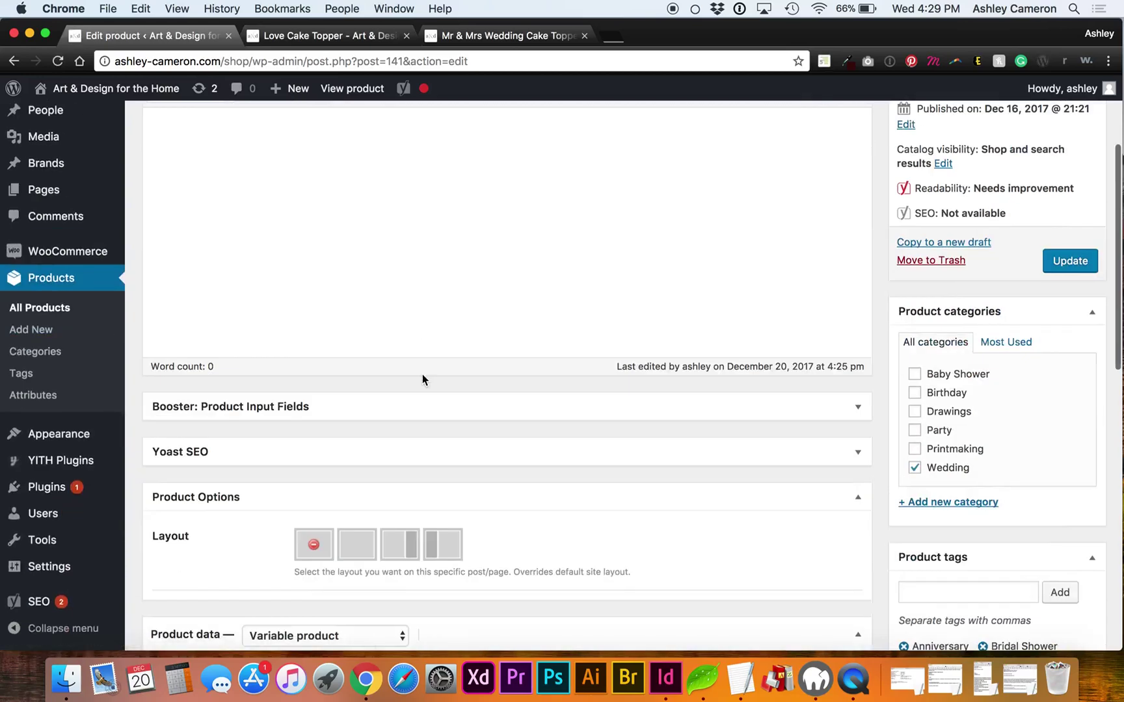
{"action": "scroll", "coordinate": [422, 380], "scroll_direction": "down", "scroll_amount": 3}
{"action": "left_click", "coordinate": [368, 408]}
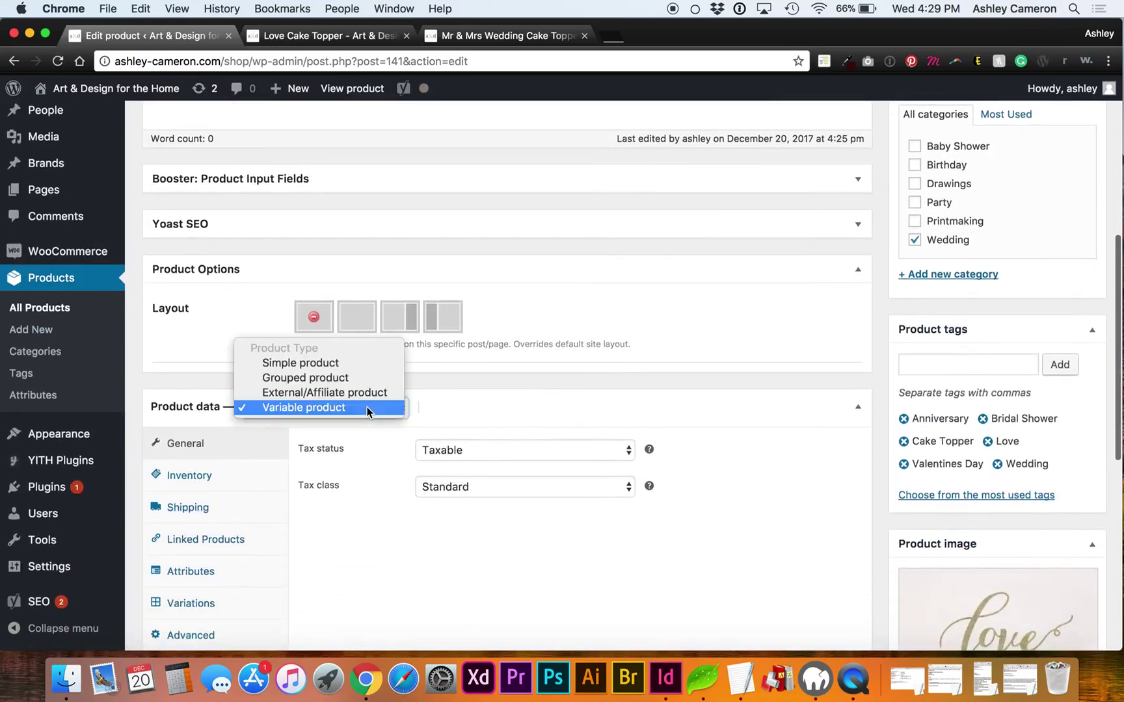
{"action": "left_click", "coordinate": [318, 409]}
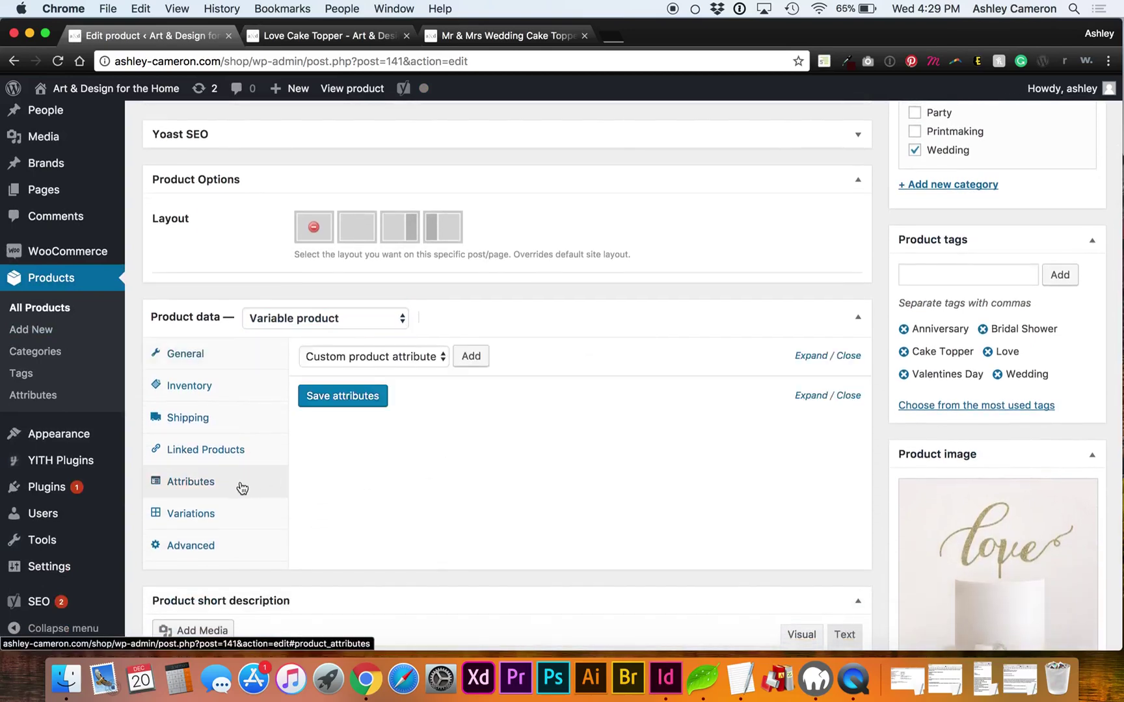
Add the Color attribute with all six colours except Red, ticked Used for variations
{"action": "left_click", "coordinate": [401, 356]}
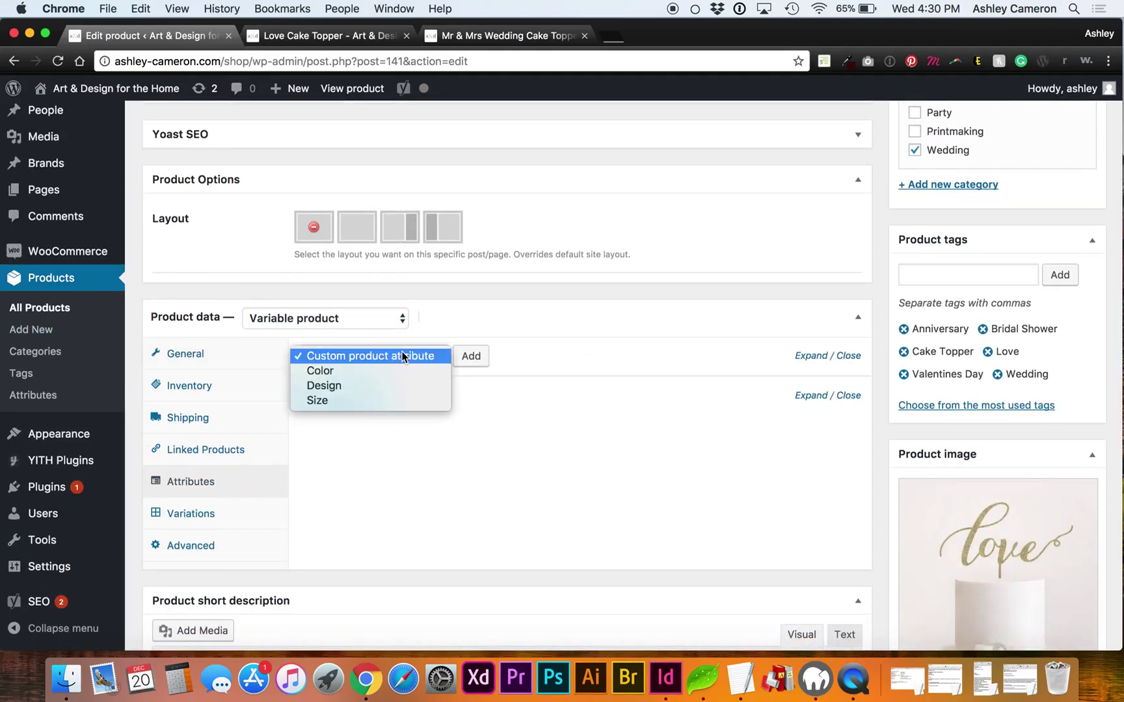
{"action": "left_click", "coordinate": [402, 369]}
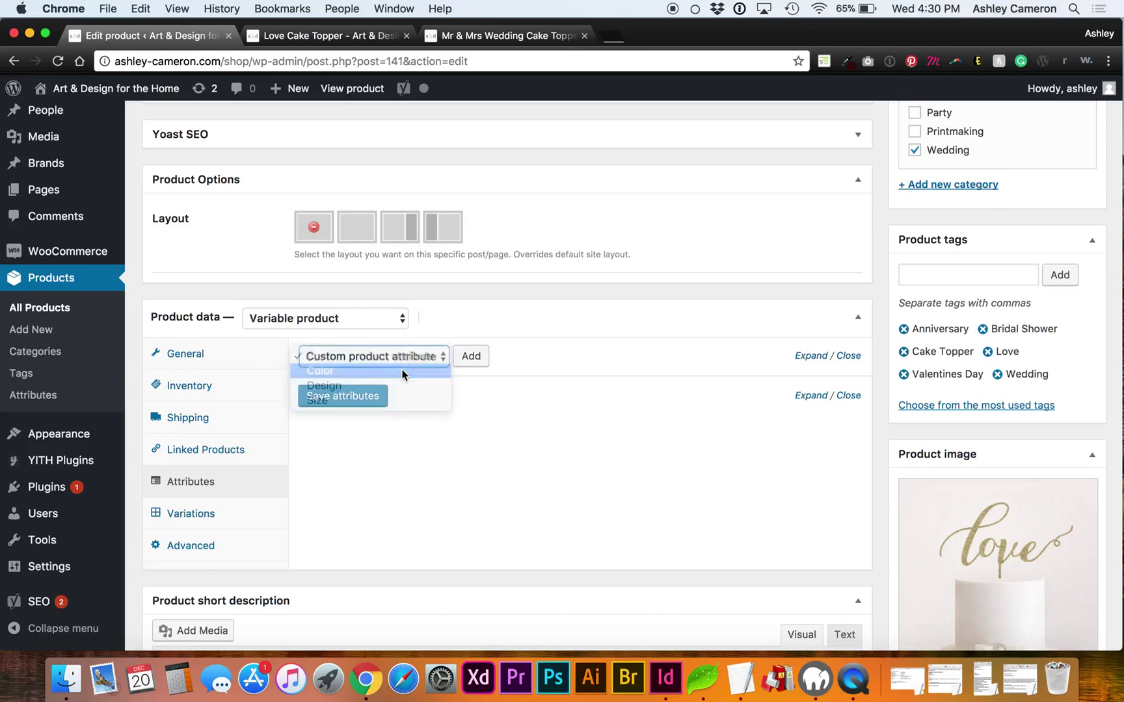
{"action": "left_click", "coordinate": [470, 356]}
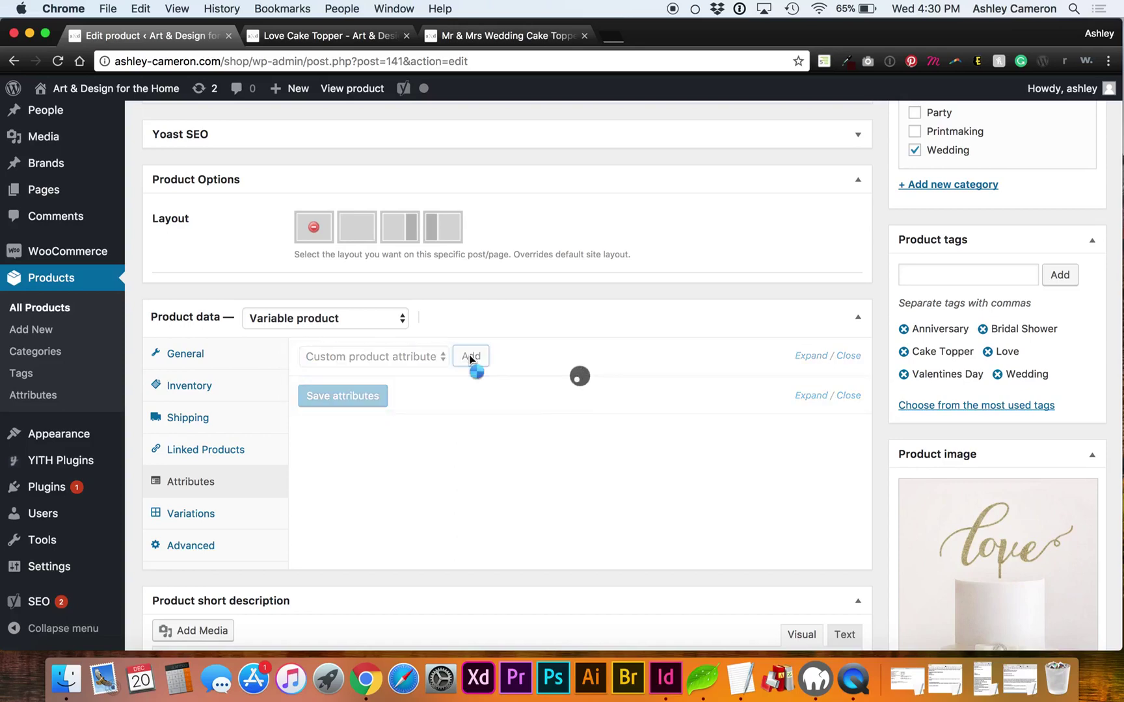
{"action": "left_click", "coordinate": [484, 453]}
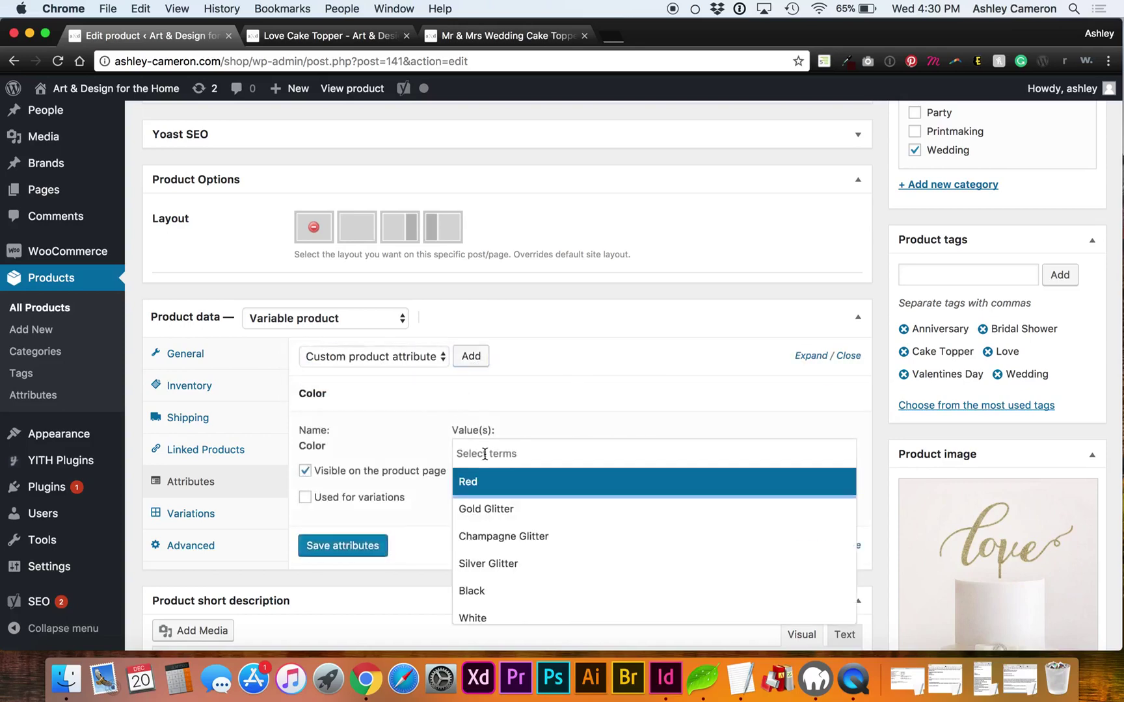
{"action": "left_click", "coordinate": [432, 441]}
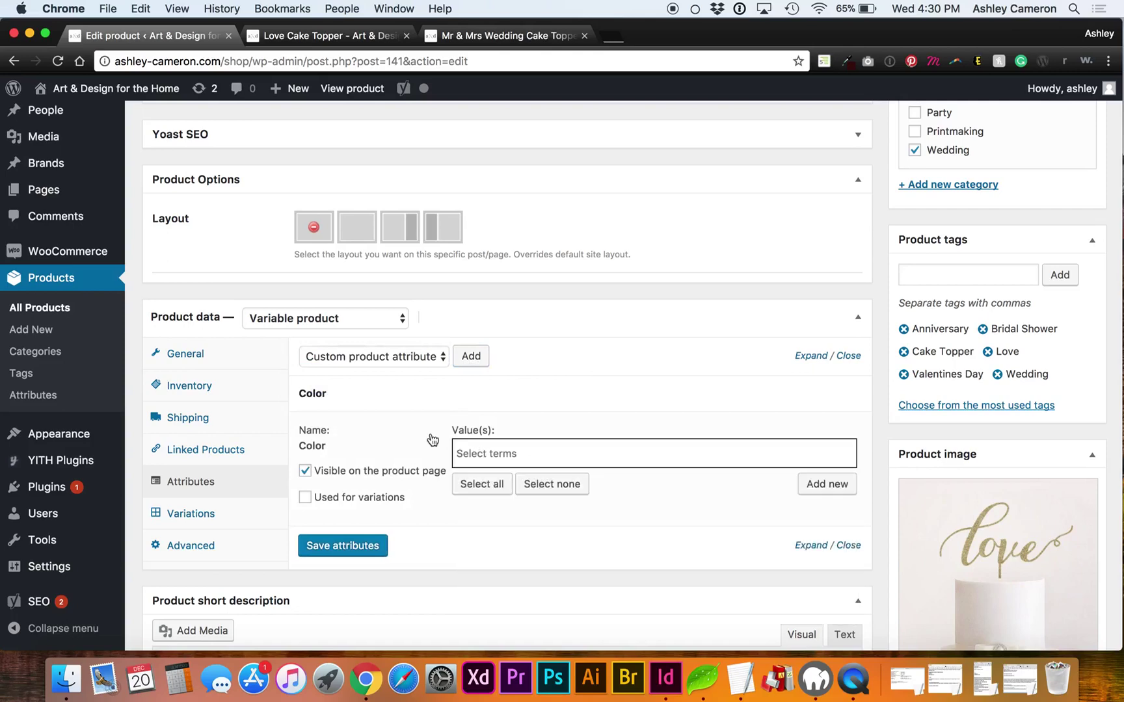
{"action": "left_click", "coordinate": [482, 484]}
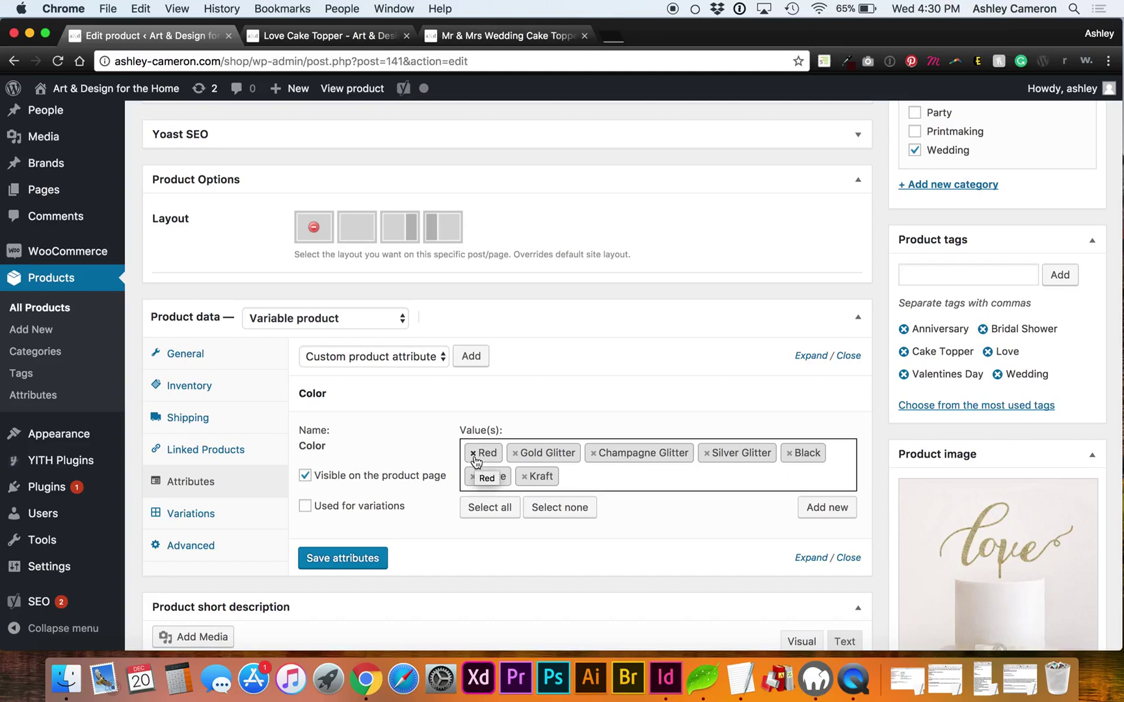
{"action": "left_click", "coordinate": [474, 453]}
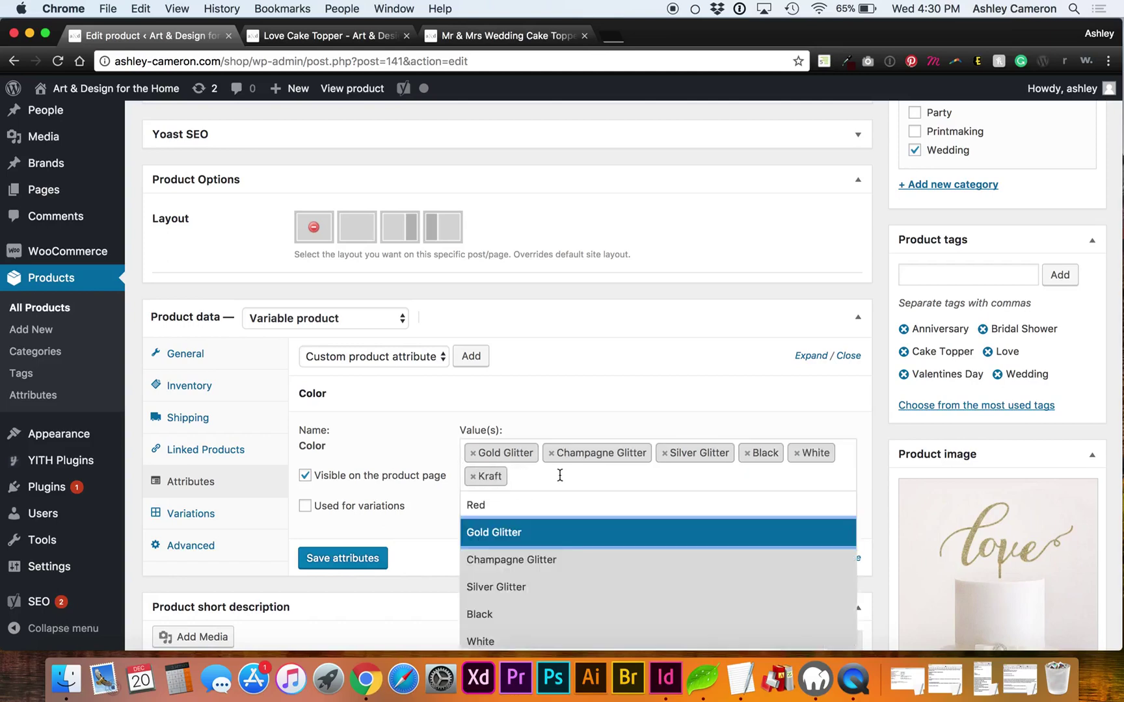
{"action": "left_click", "coordinate": [598, 423]}
{"action": "scroll", "coordinate": [580, 468], "scroll_direction": "down", "scroll_amount": 1}
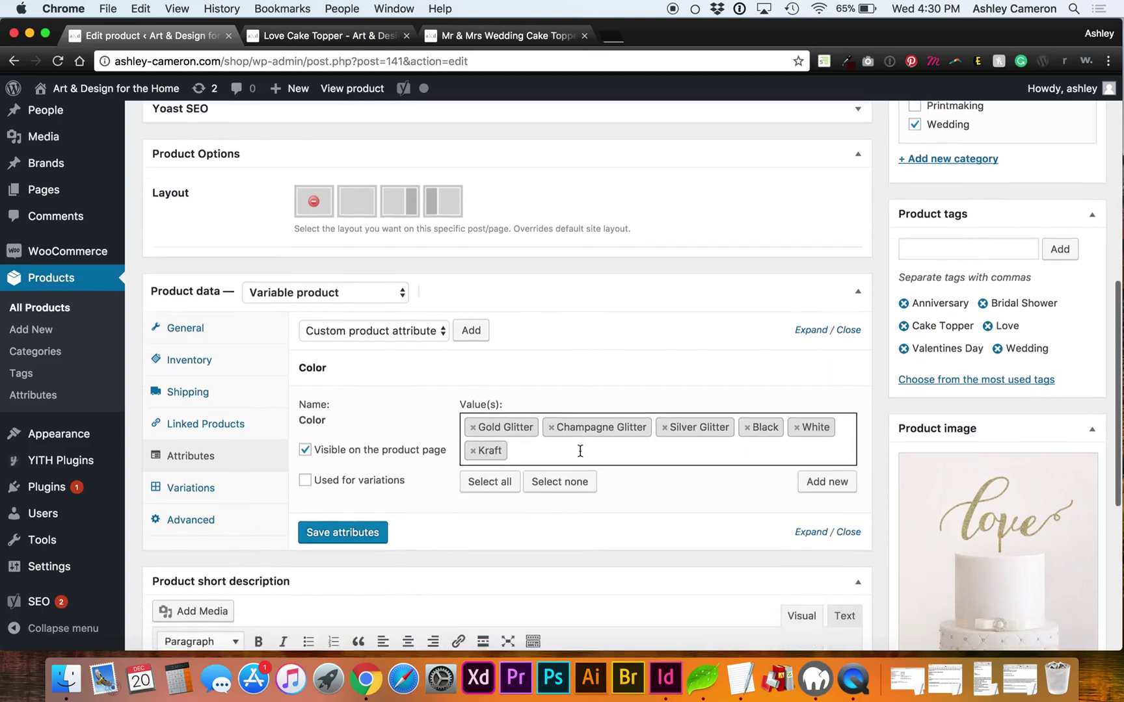
{"action": "left_click", "coordinate": [305, 478]}
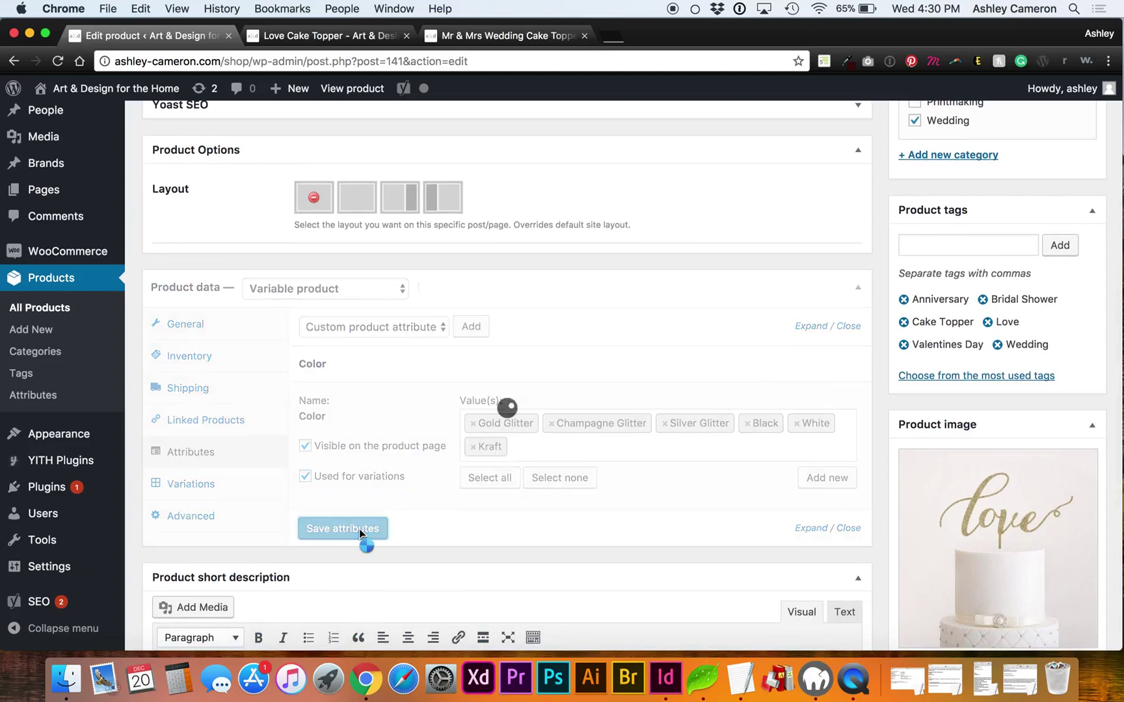
Add the Design attribute with designs 01 to 04, used for variations, and save
{"action": "left_click", "coordinate": [630, 360]}
{"action": "left_click", "coordinate": [372, 329]}
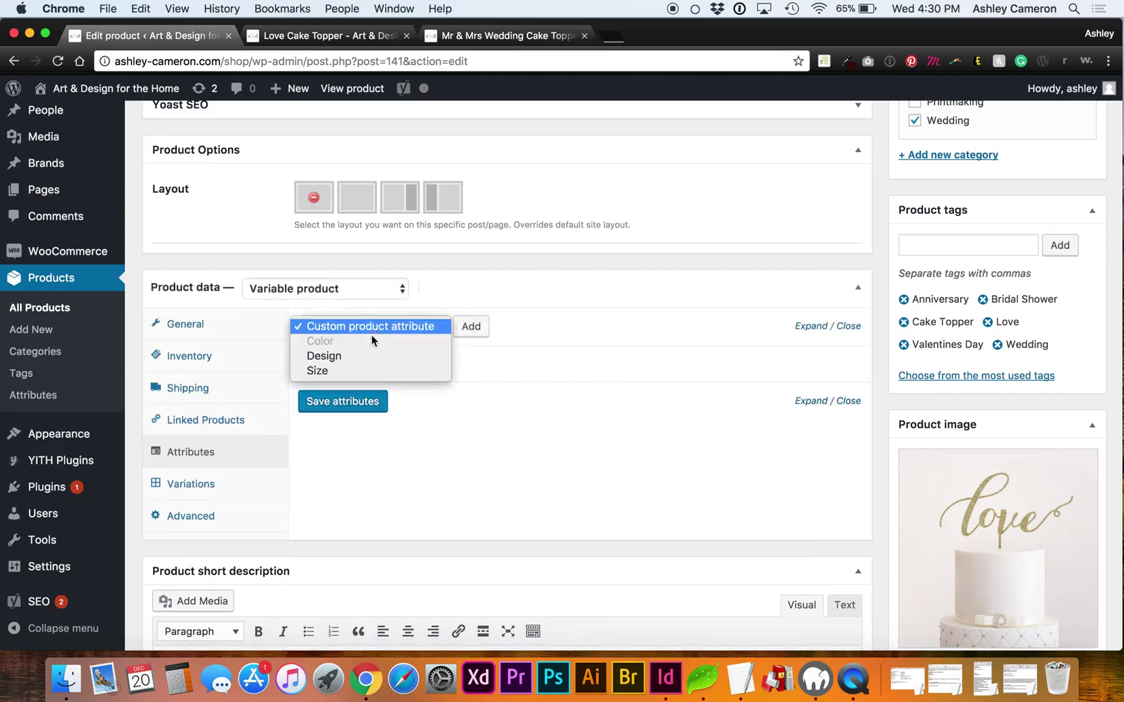
{"action": "left_click", "coordinate": [375, 356]}
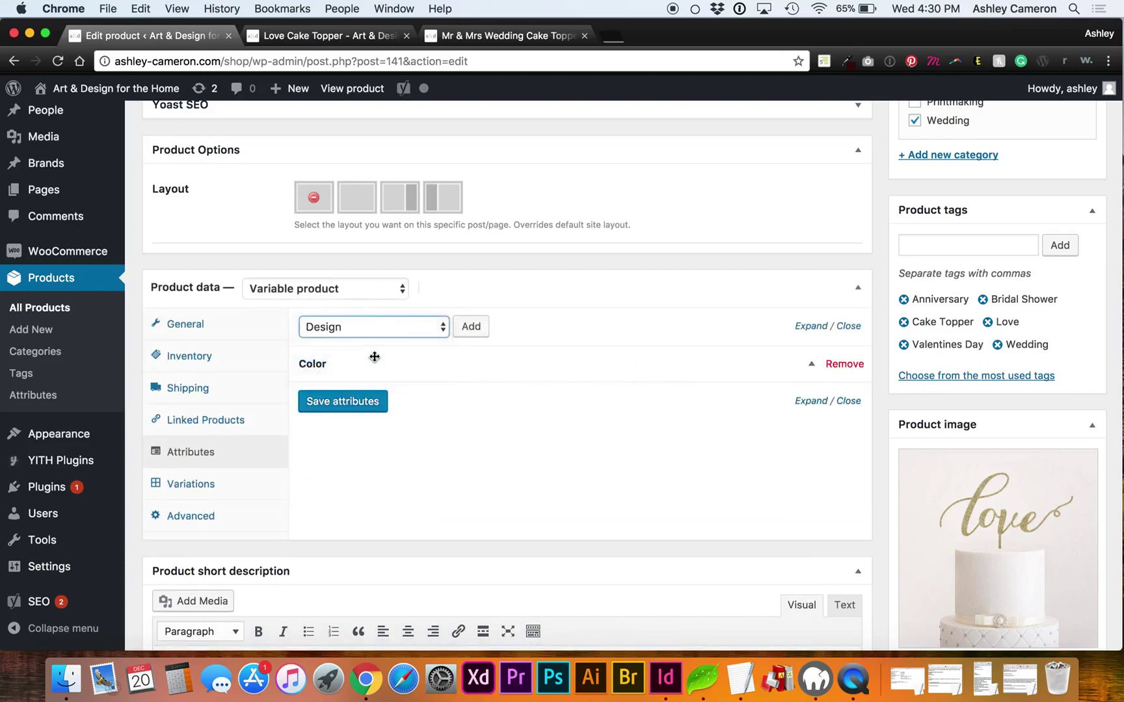
{"action": "left_click", "coordinate": [474, 327]}
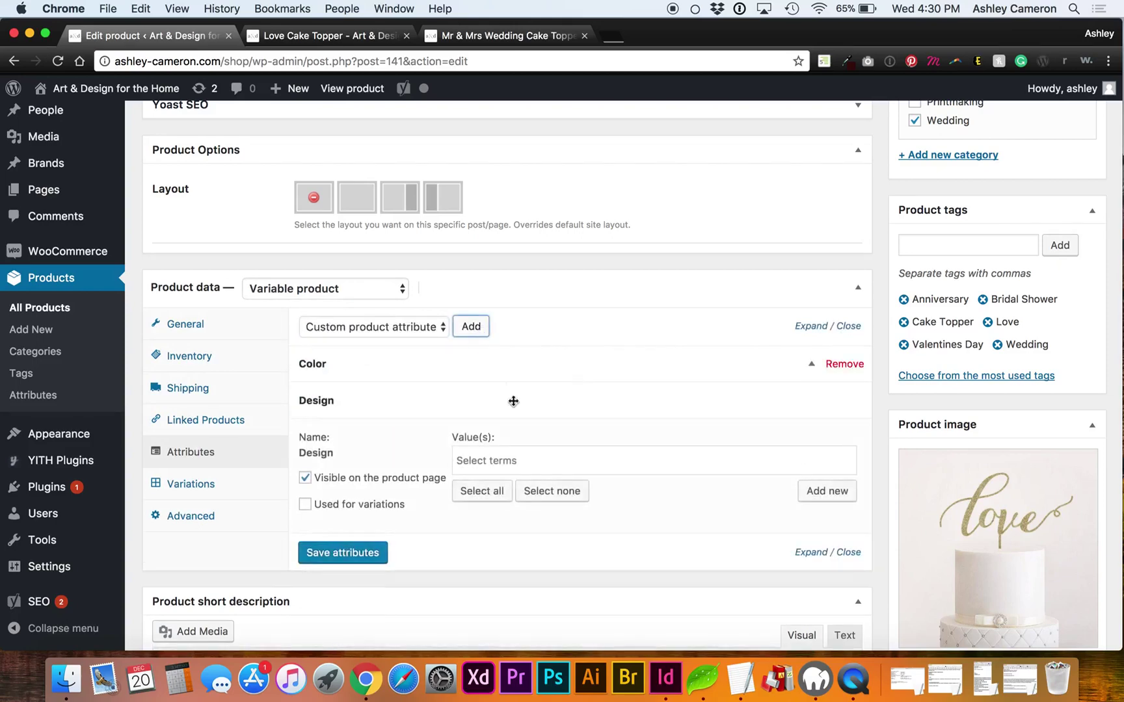
{"action": "left_click", "coordinate": [498, 492]}
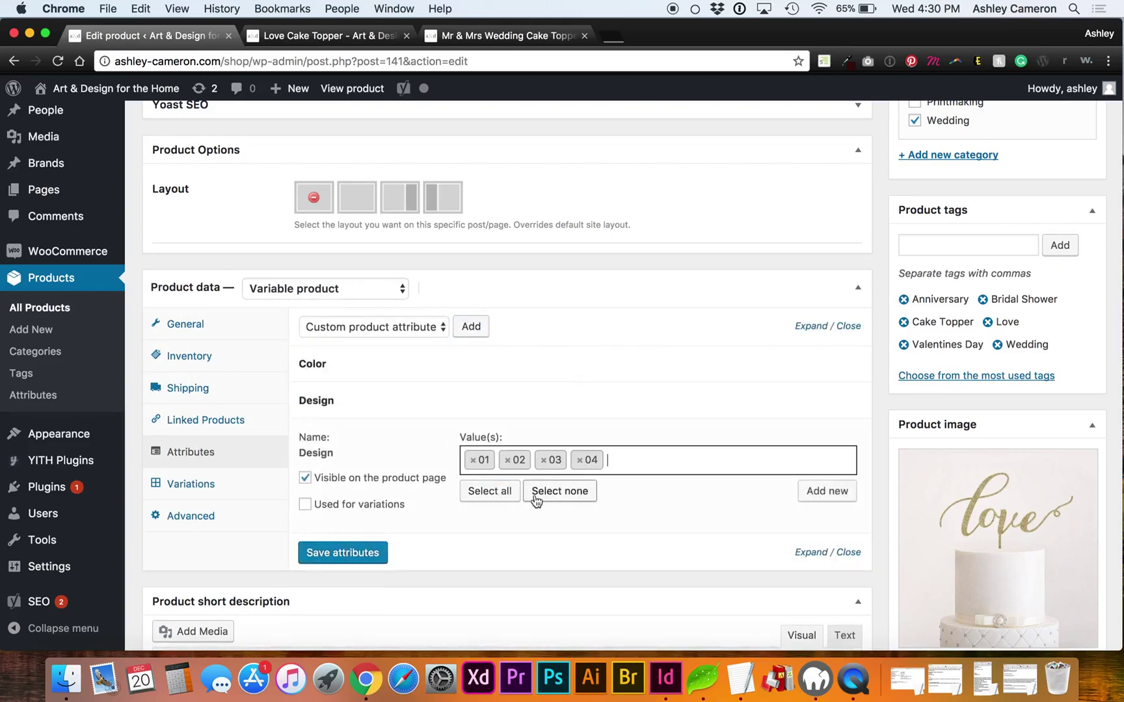
{"action": "left_click", "coordinate": [390, 504]}
{"action": "left_click", "coordinate": [373, 551]}
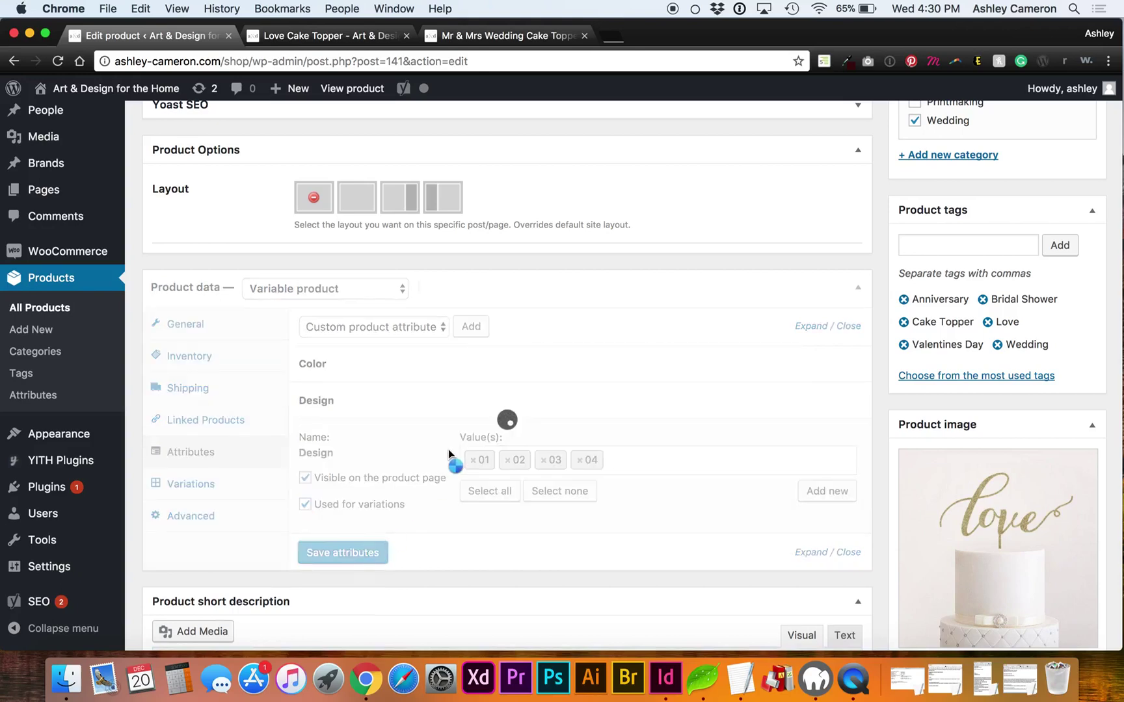
Add the Size attribute with 6 inches and 8 inches, used for variations, and save
{"action": "left_click", "coordinate": [545, 398]}
{"action": "left_click", "coordinate": [401, 326]}
{"action": "left_click", "coordinate": [388, 371]}
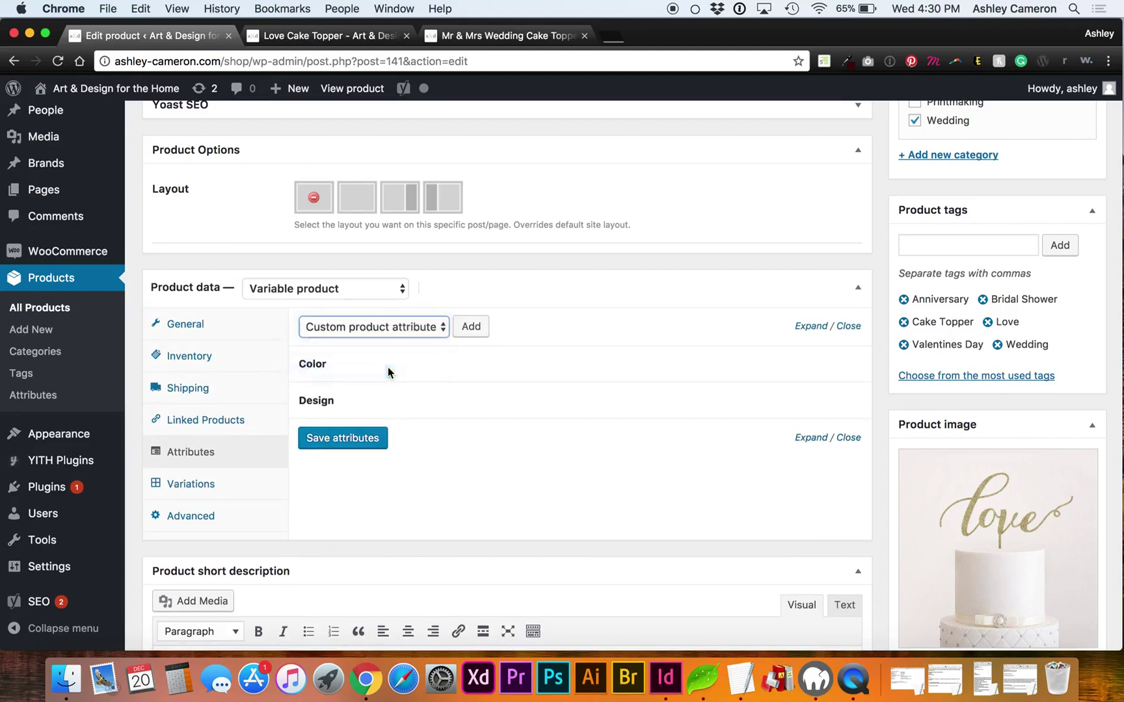
{"action": "left_click", "coordinate": [480, 327]}
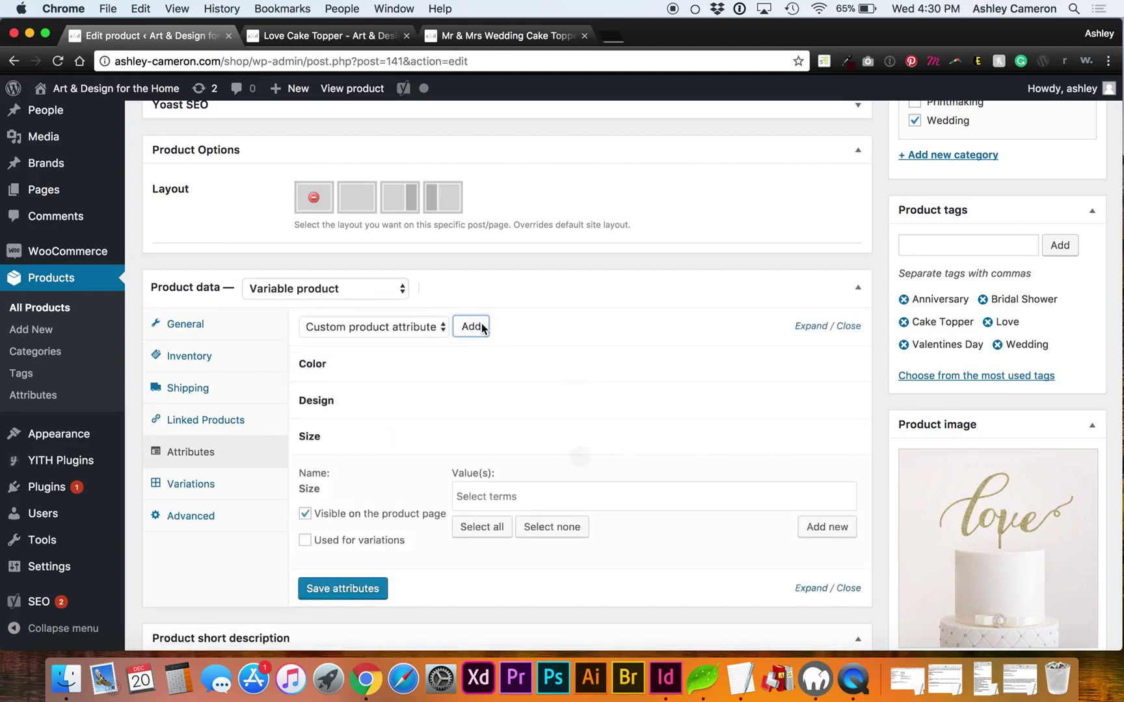
{"action": "left_click", "coordinate": [478, 526]}
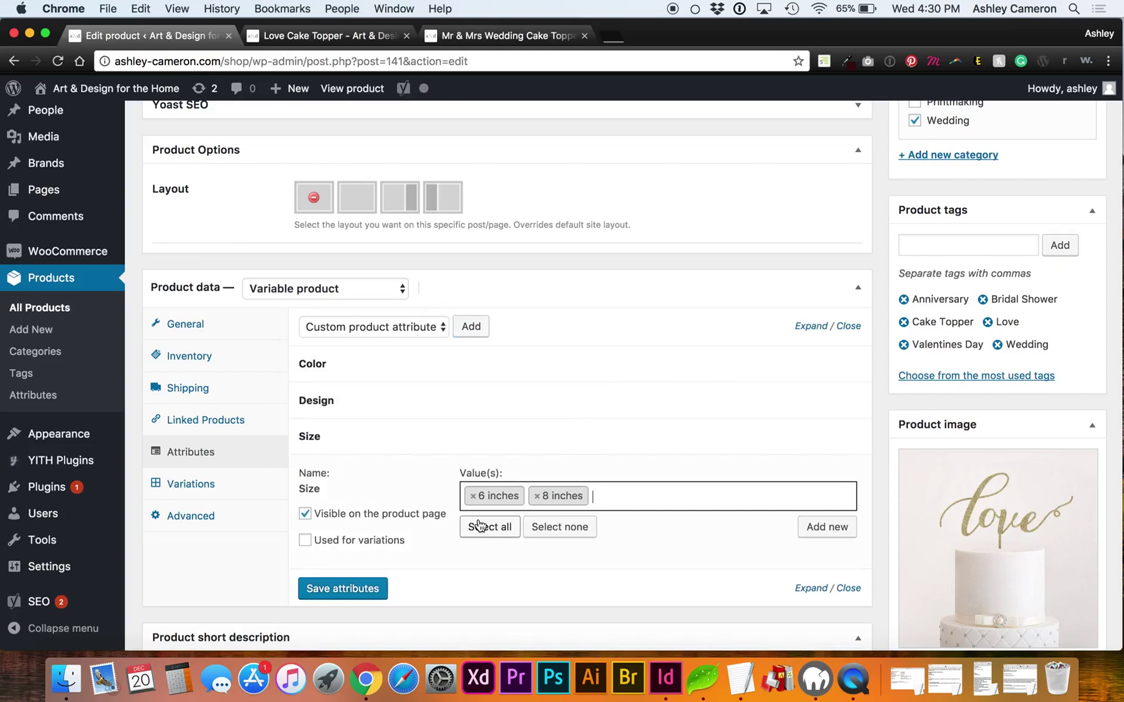
{"action": "left_click", "coordinate": [364, 540]}
{"action": "left_click", "coordinate": [360, 584]}
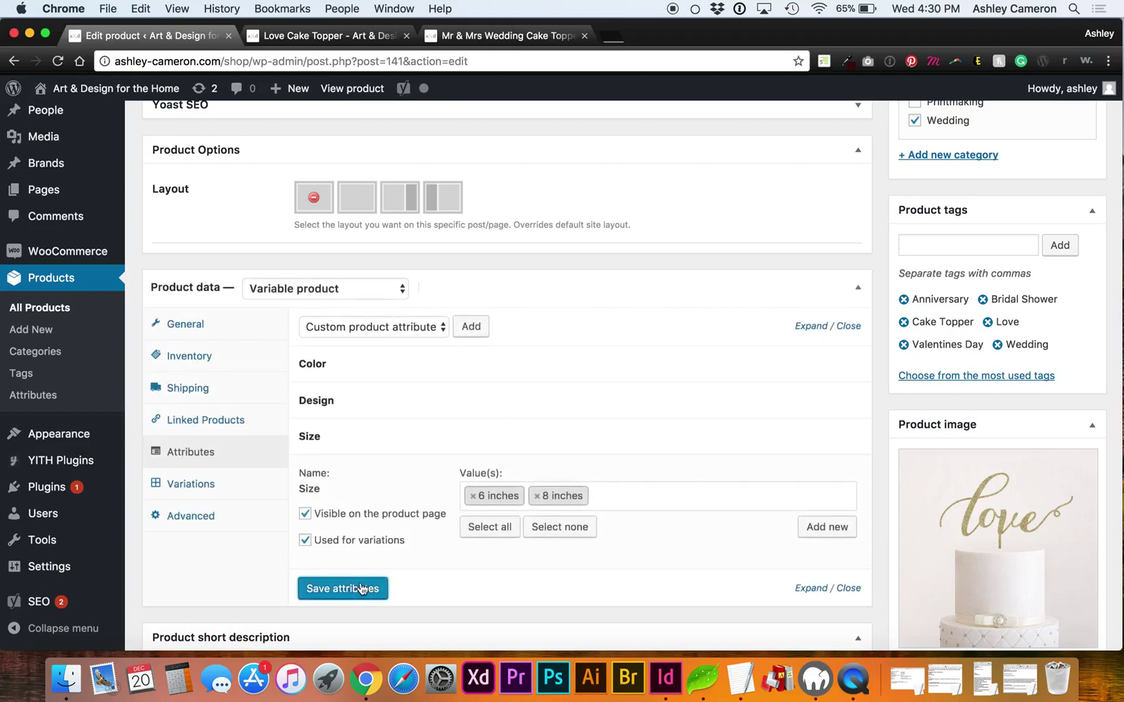
Move the Design attribute above Color and go to the Variations section
{"action": "left_click", "coordinate": [416, 438]}
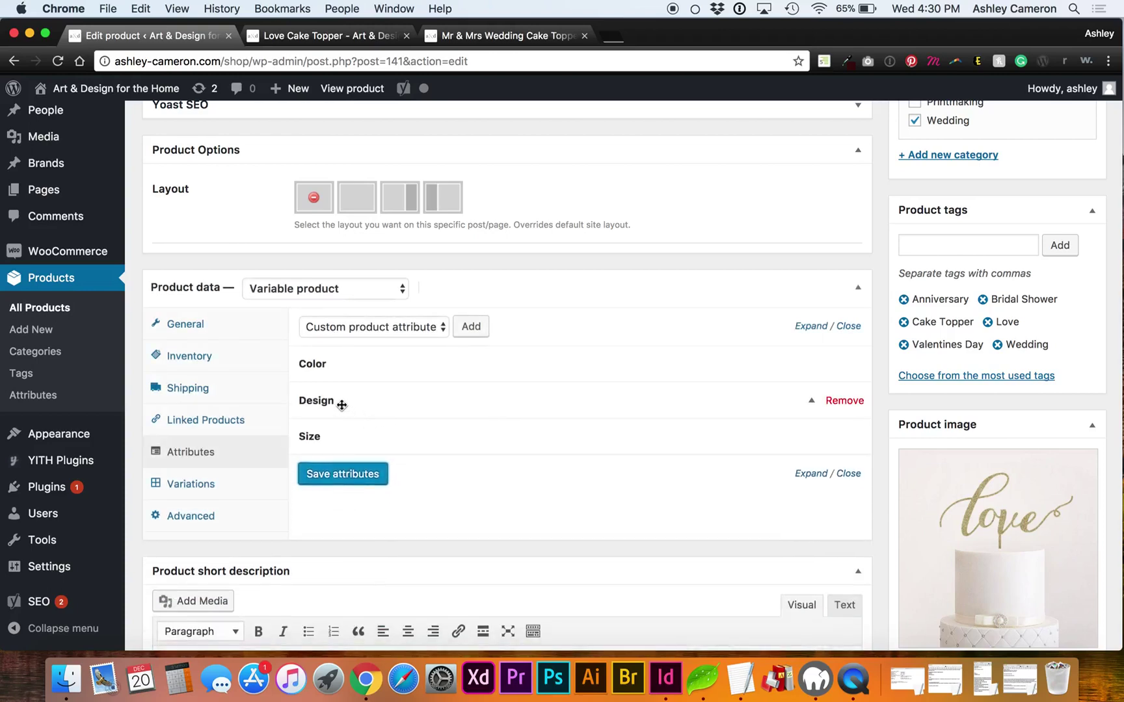
{"action": "left_click_drag", "start_coordinate": [341, 405], "coordinate": [343, 356]}
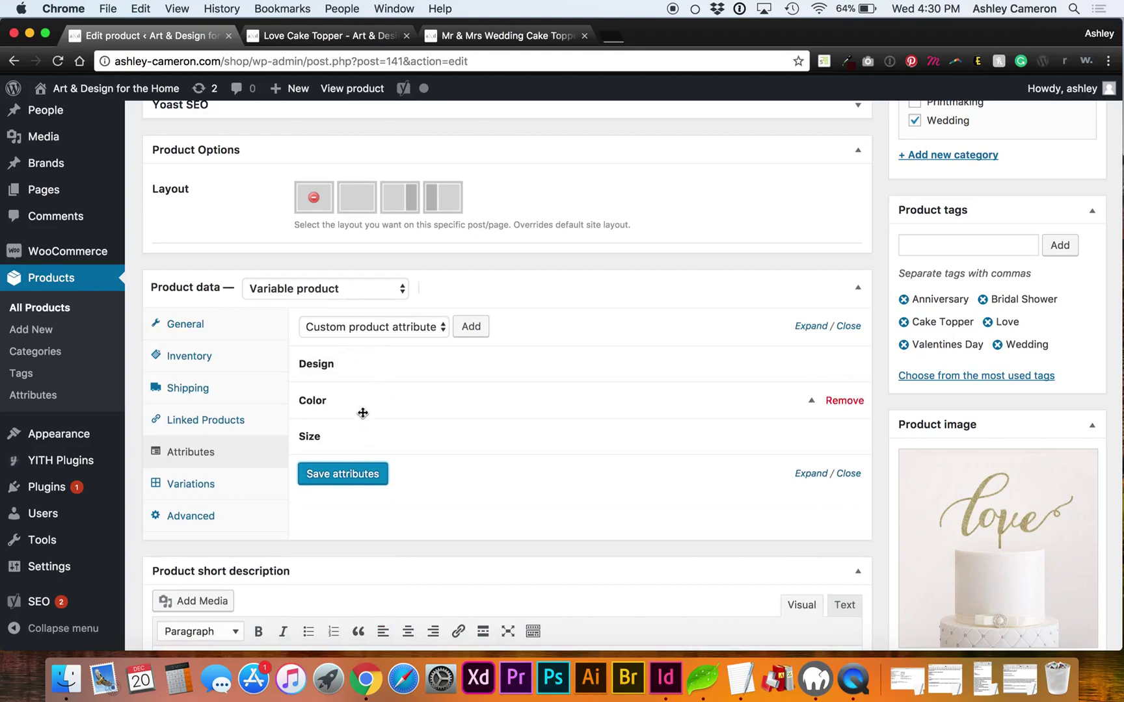
{"action": "left_click", "coordinate": [207, 489]}
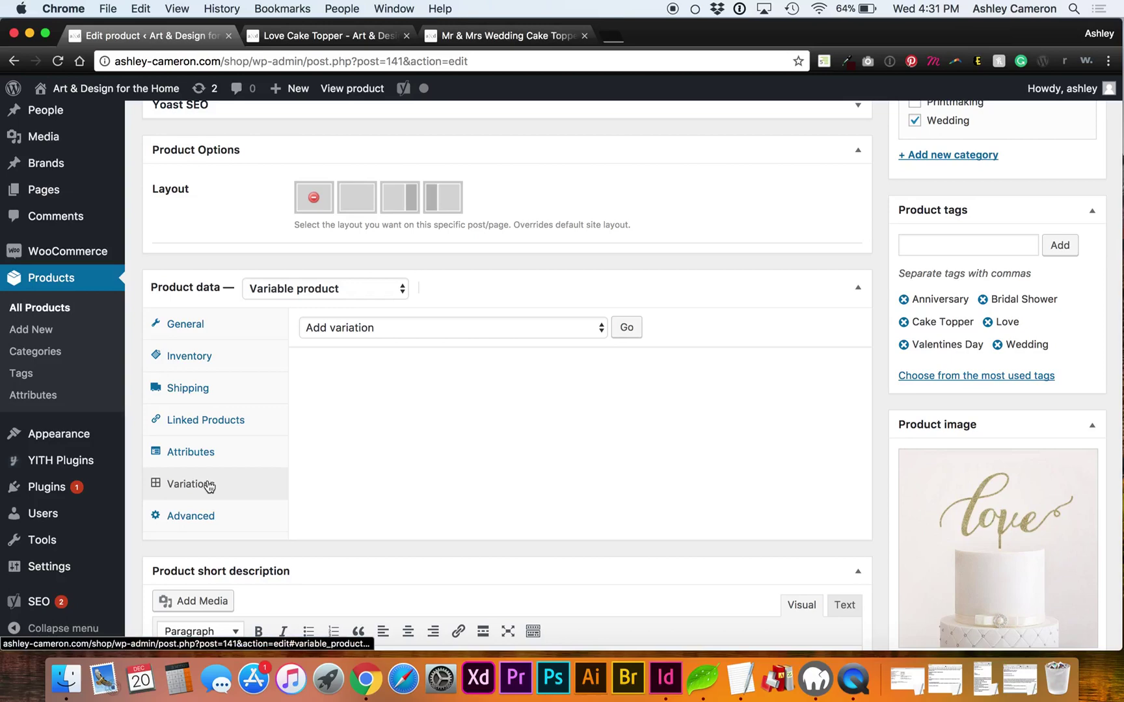
Create variations from all attributes, confirming and dismissing the '48 variations added' notice
{"action": "left_click", "coordinate": [365, 328]}
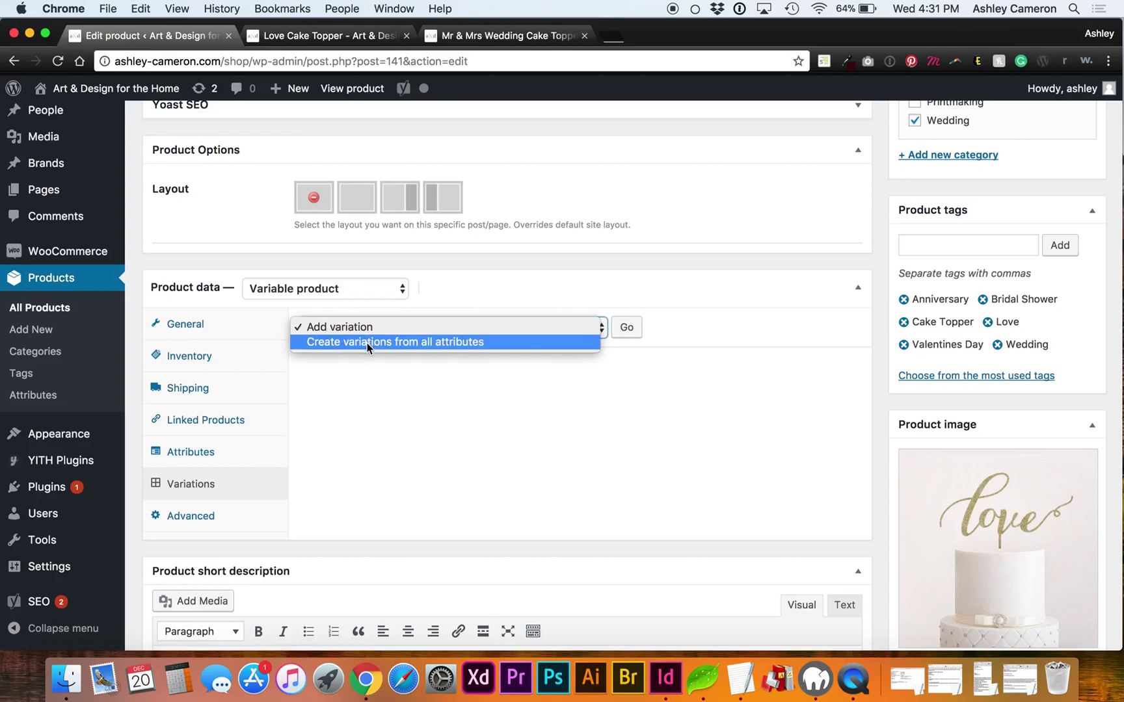
{"action": "left_click", "coordinate": [357, 342]}
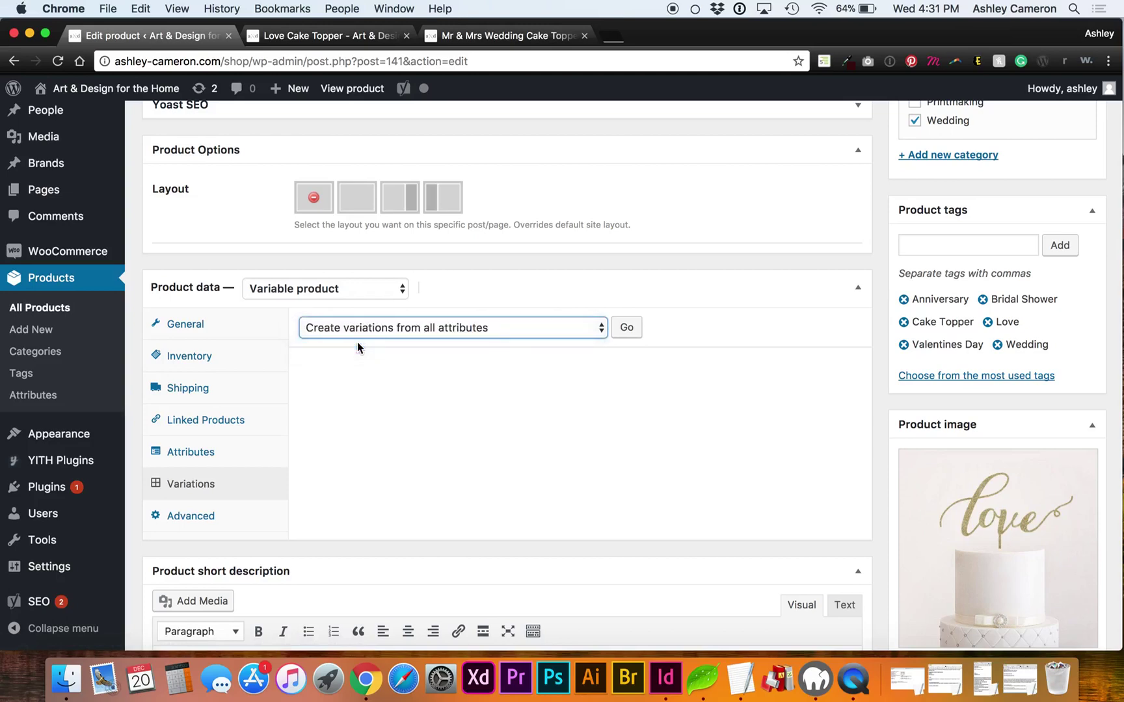
{"action": "left_click", "coordinate": [628, 333]}
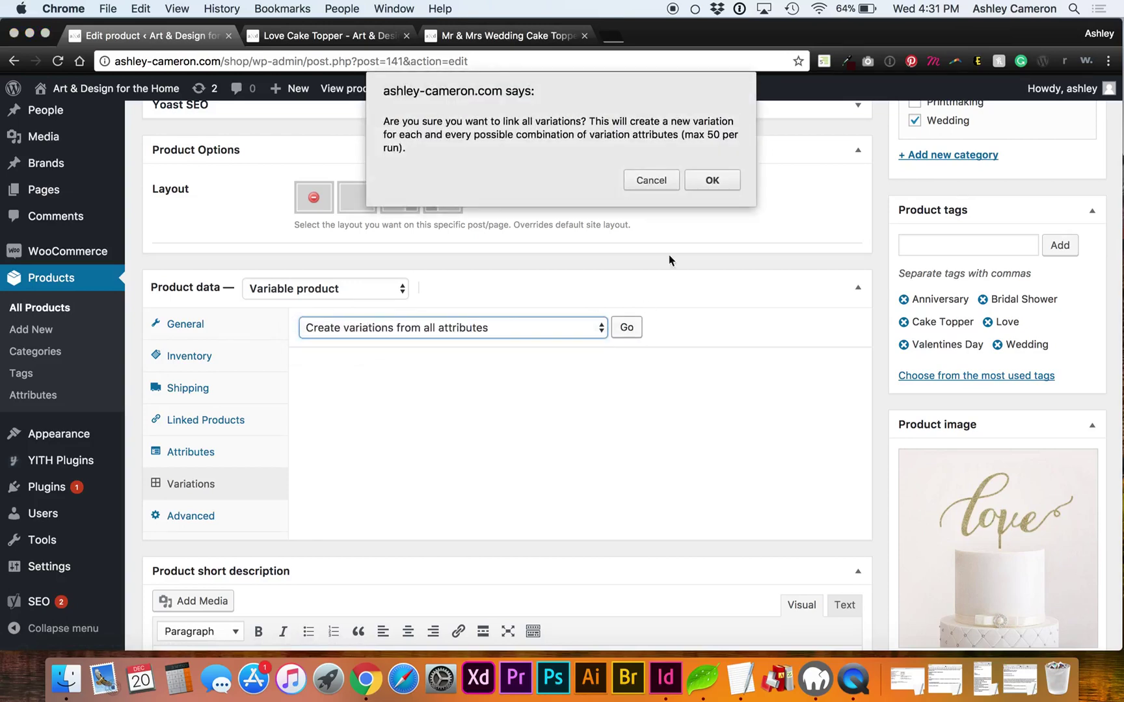
{"action": "left_click", "coordinate": [702, 182]}
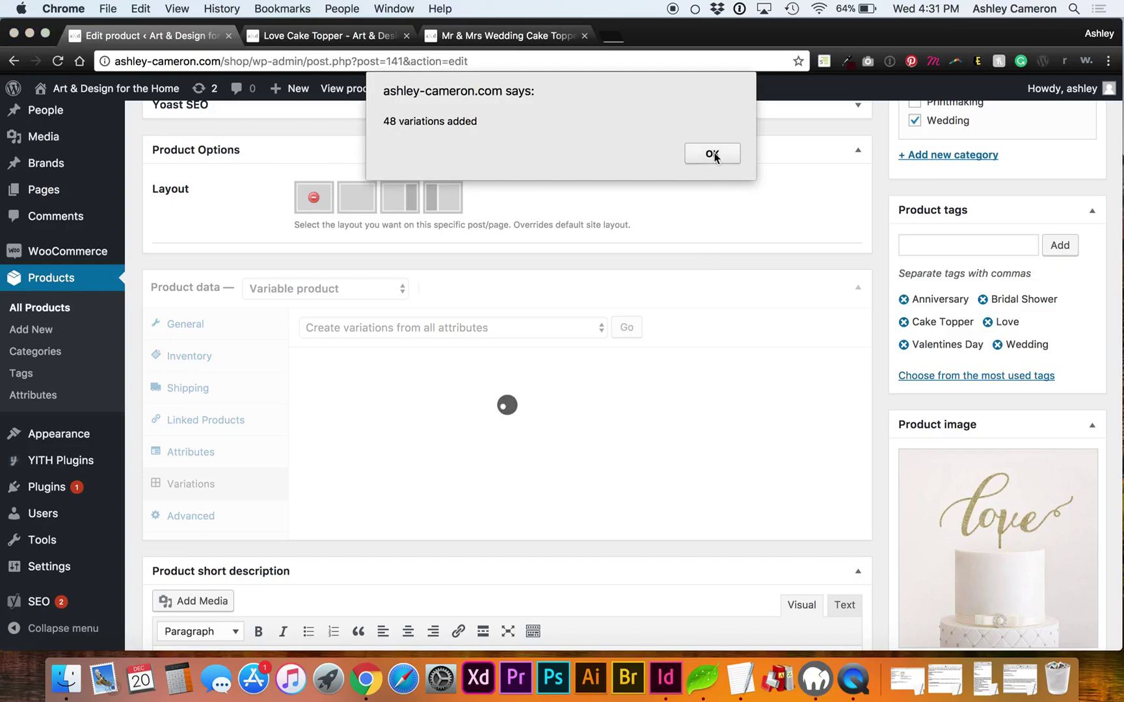
{"action": "left_click", "coordinate": [712, 155]}
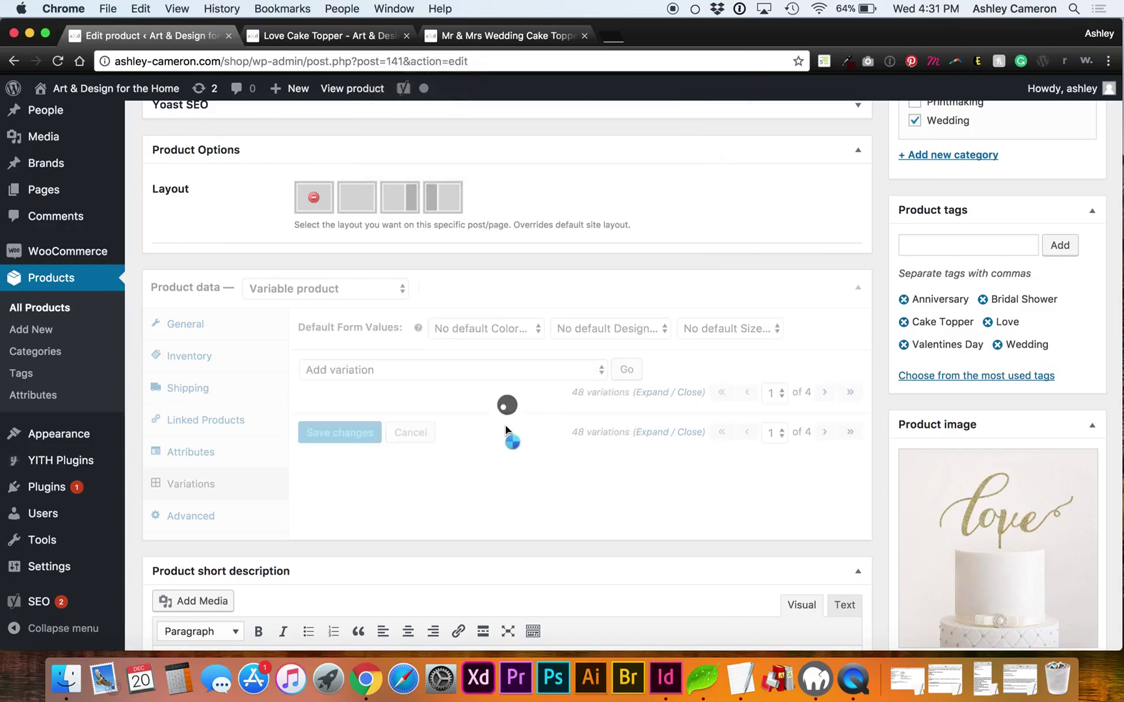
{"action": "scroll", "coordinate": [522, 393], "scroll_direction": "down", "scroll_amount": 3}
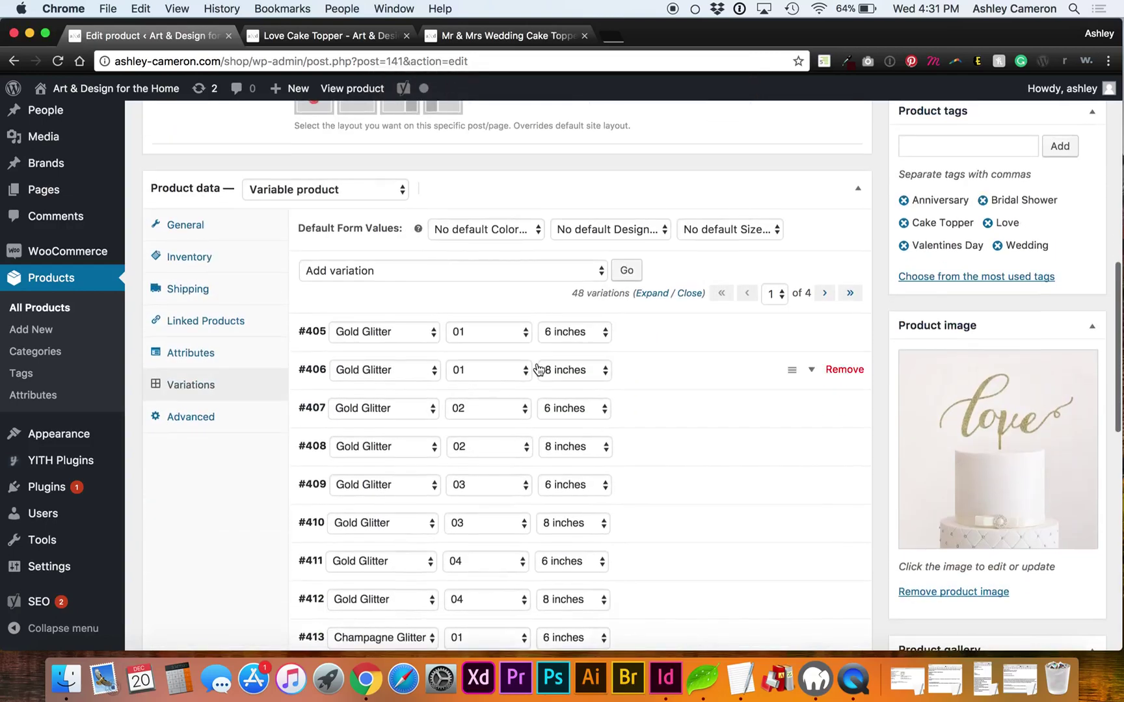
{"action": "left_click", "coordinate": [688, 335]}
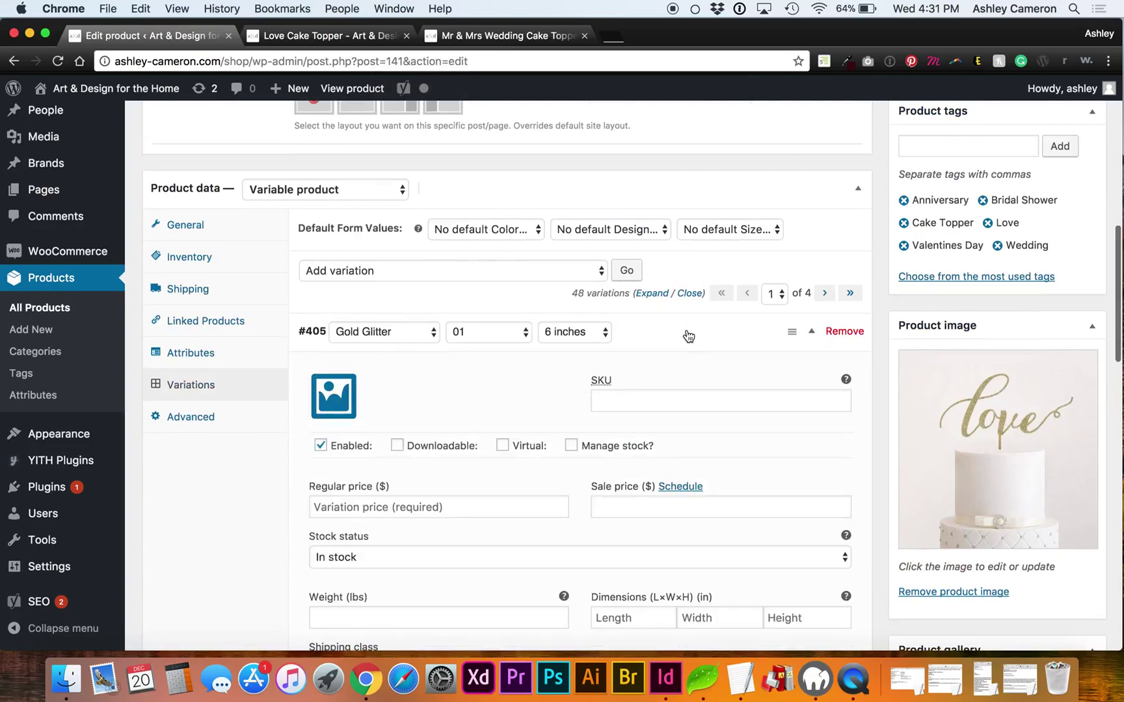
{"action": "scroll", "coordinate": [477, 425], "scroll_direction": "down", "scroll_amount": 1}
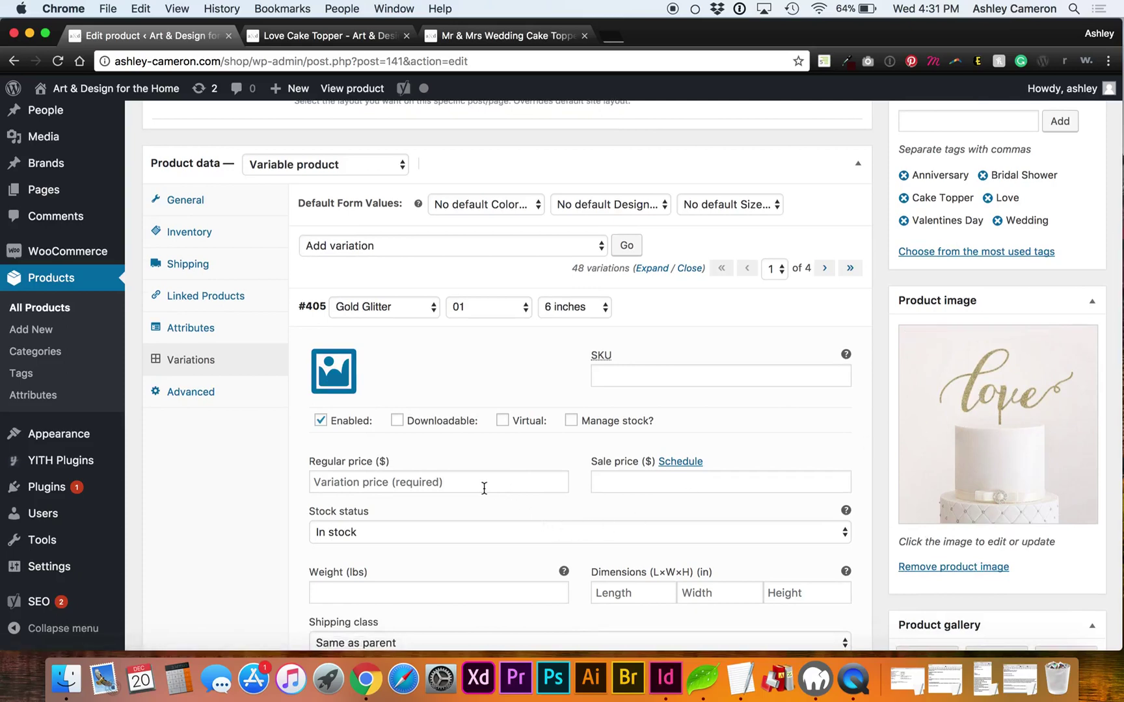
{"action": "left_click", "coordinate": [483, 488]}
{"action": "left_click", "coordinate": [472, 485]}
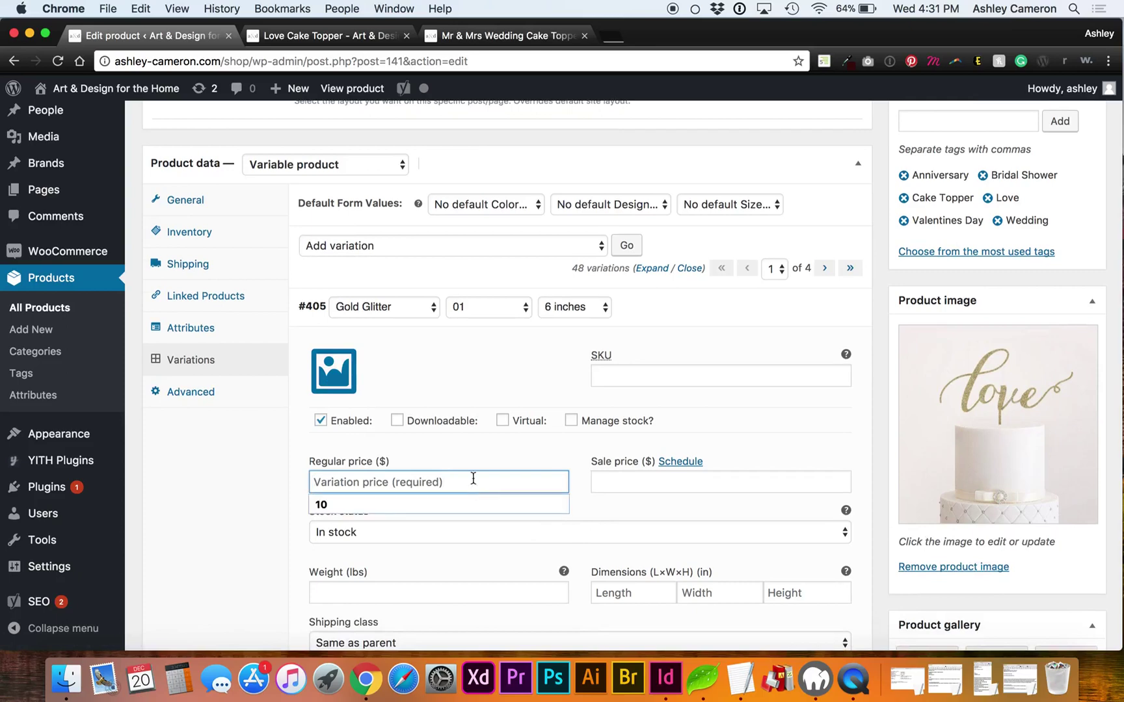
{"action": "left_click", "coordinate": [641, 311]}
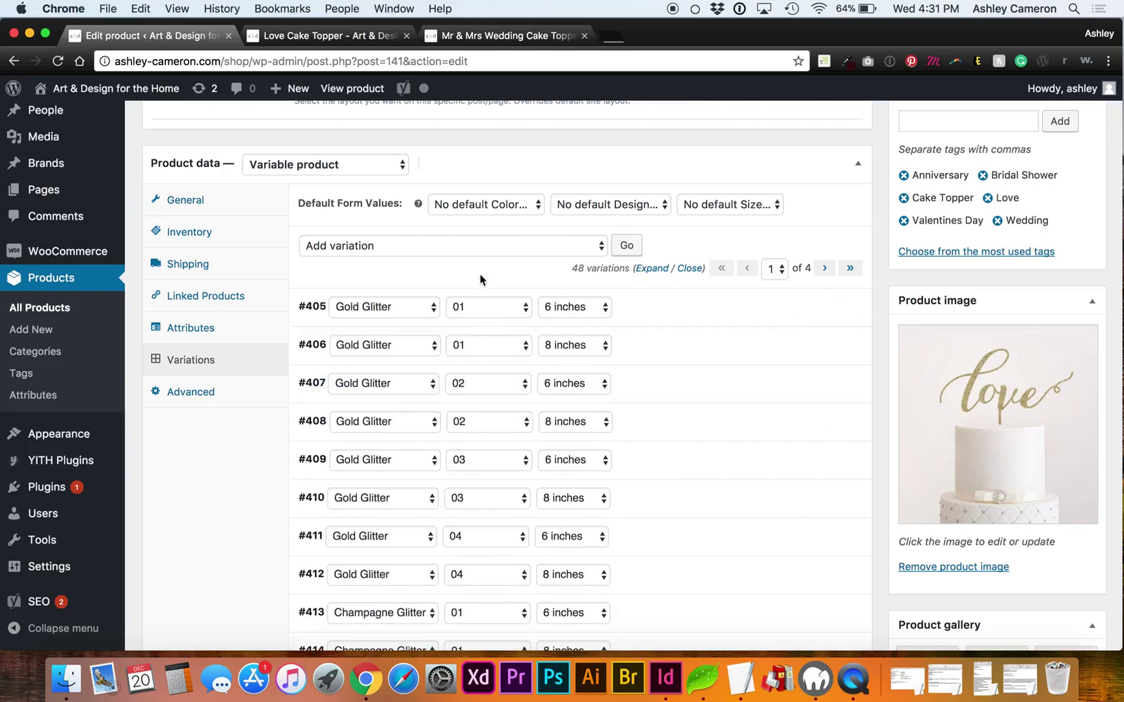
Bulk-set the regular price of all 48 variations to 13
{"action": "left_click", "coordinate": [441, 252]}
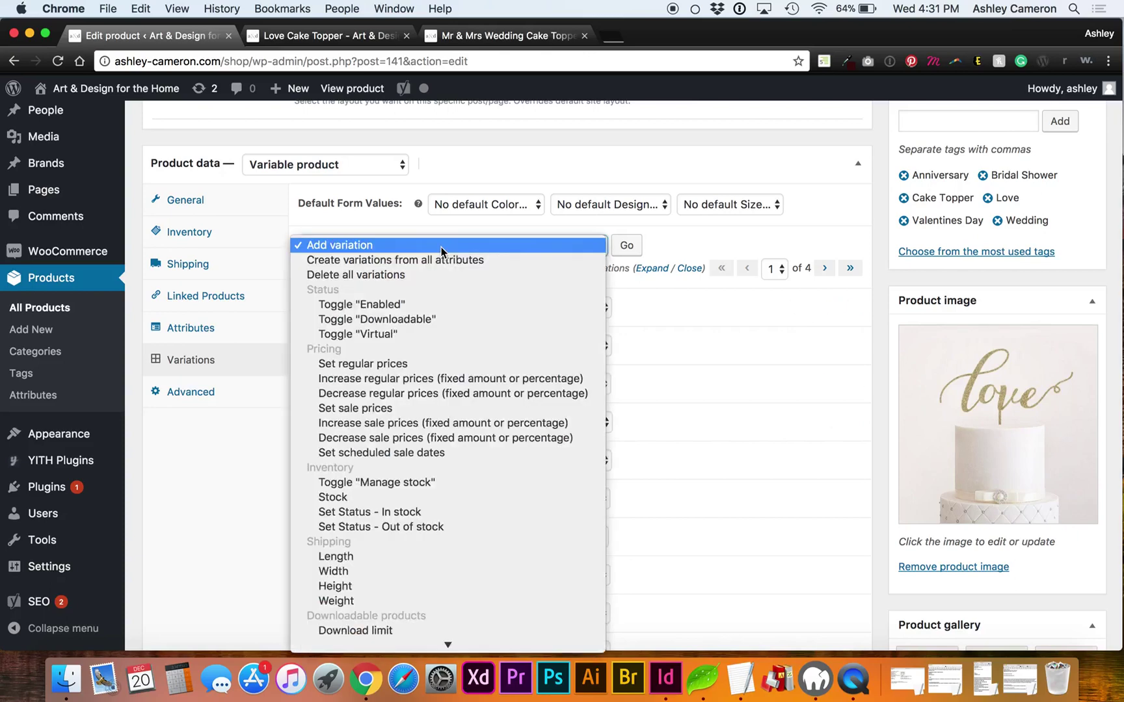
{"action": "left_click", "coordinate": [427, 364]}
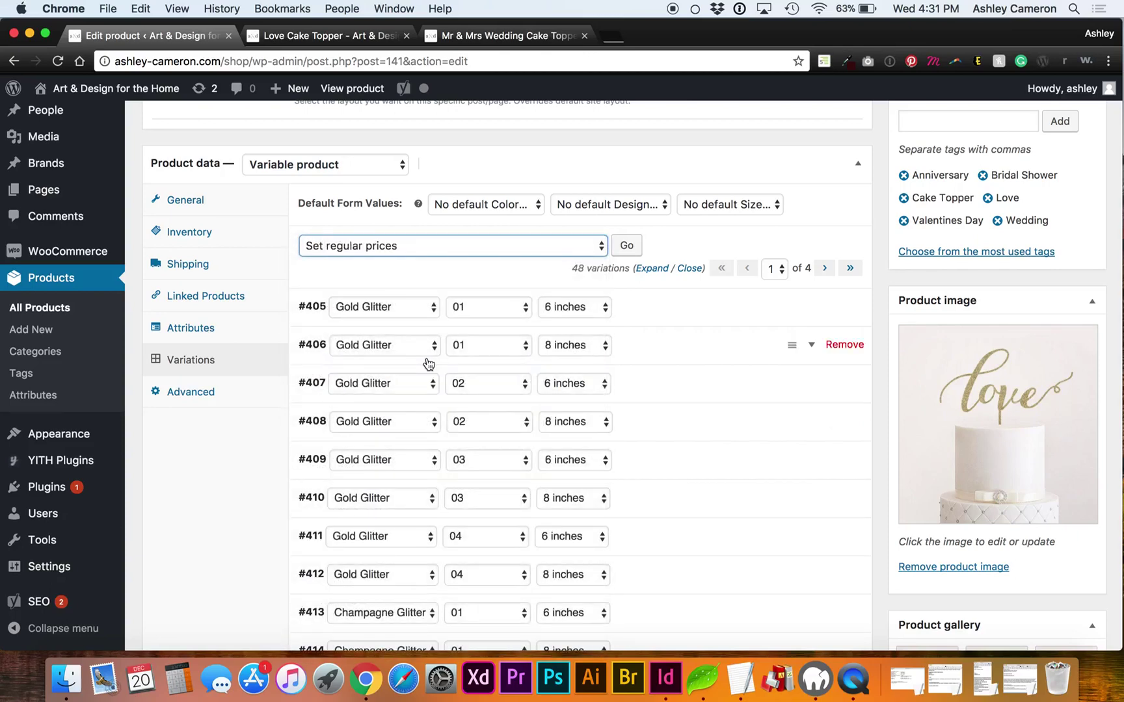
{"action": "left_click", "coordinate": [628, 247]}
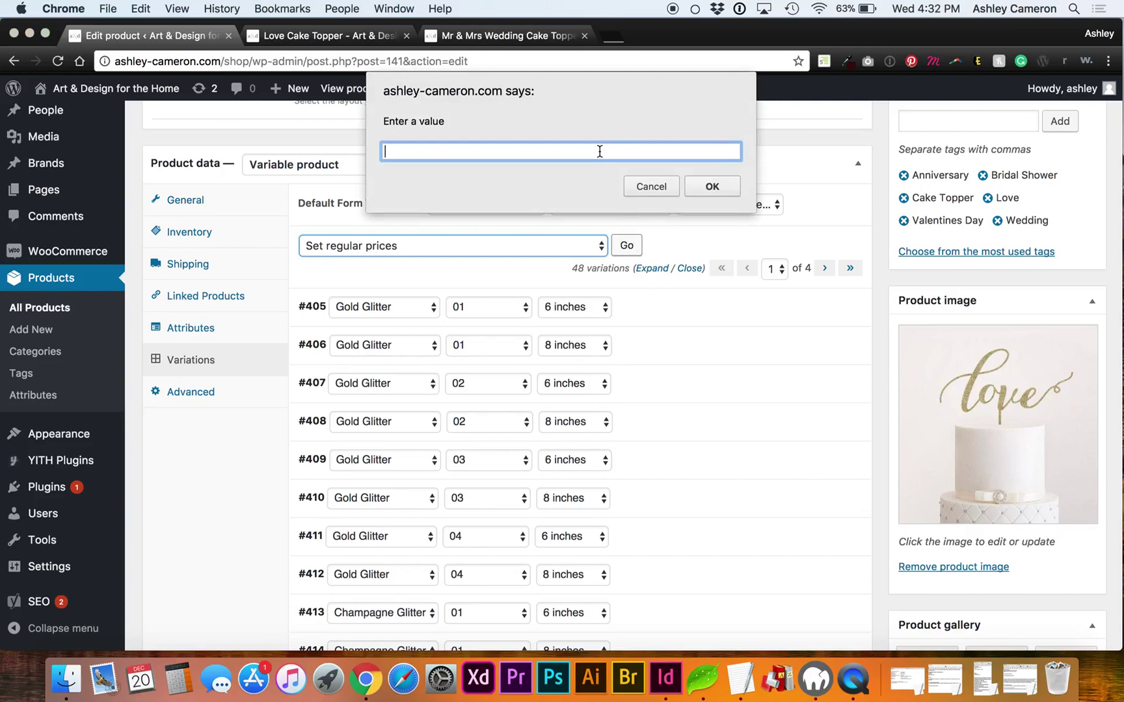
{"action": "type", "text": "13"}
{"action": "left_click", "coordinate": [712, 185]}
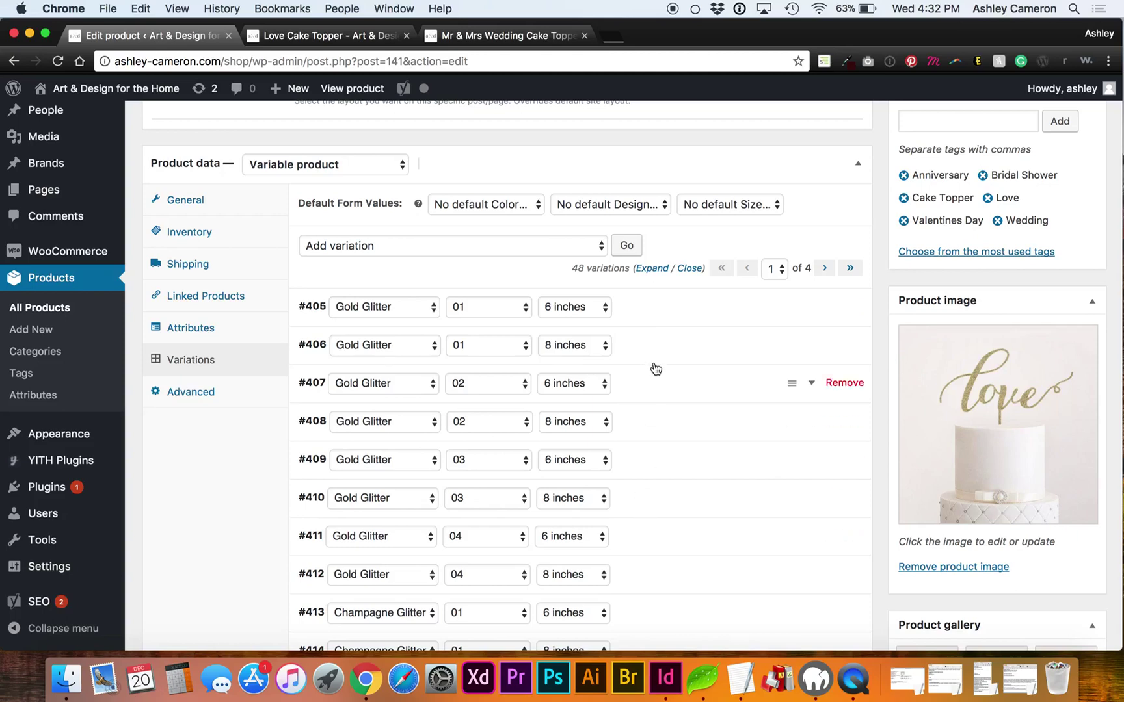
Update the Love Cake Topper product and view its storefront page showing $13
{"action": "scroll", "coordinate": [947, 315], "scroll_direction": "up", "scroll_amount": 5}
{"action": "scroll", "coordinate": [946, 316], "scroll_direction": "up", "scroll_amount": 7}
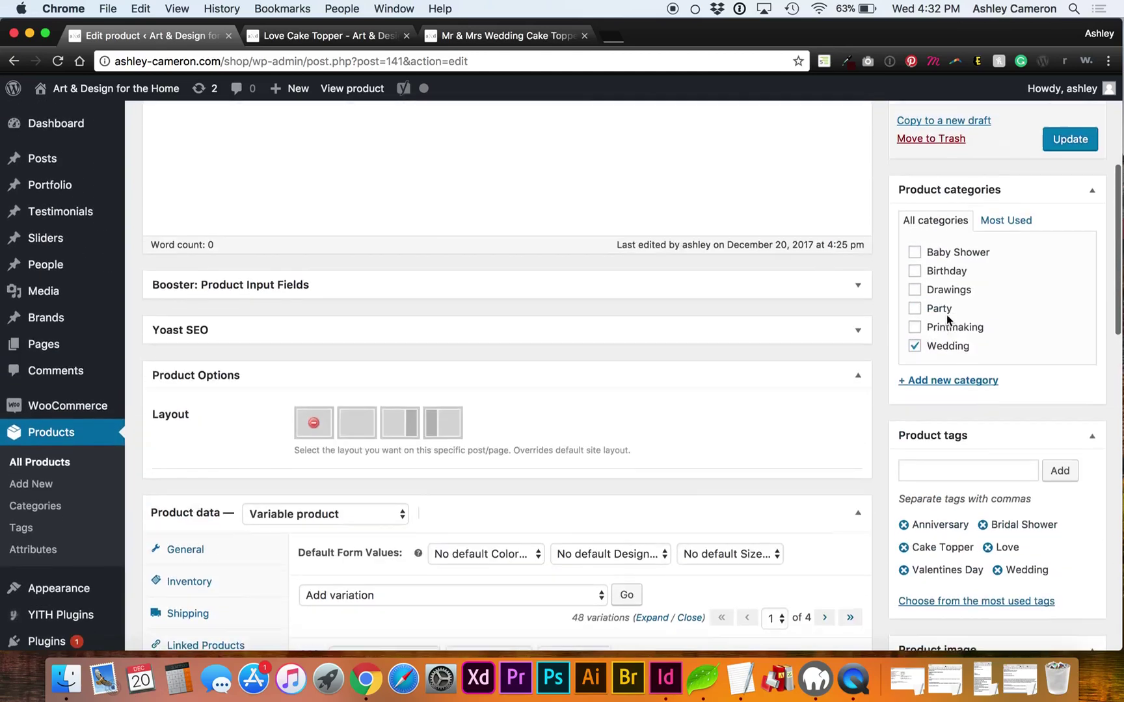
{"action": "left_click", "coordinate": [1051, 255]}
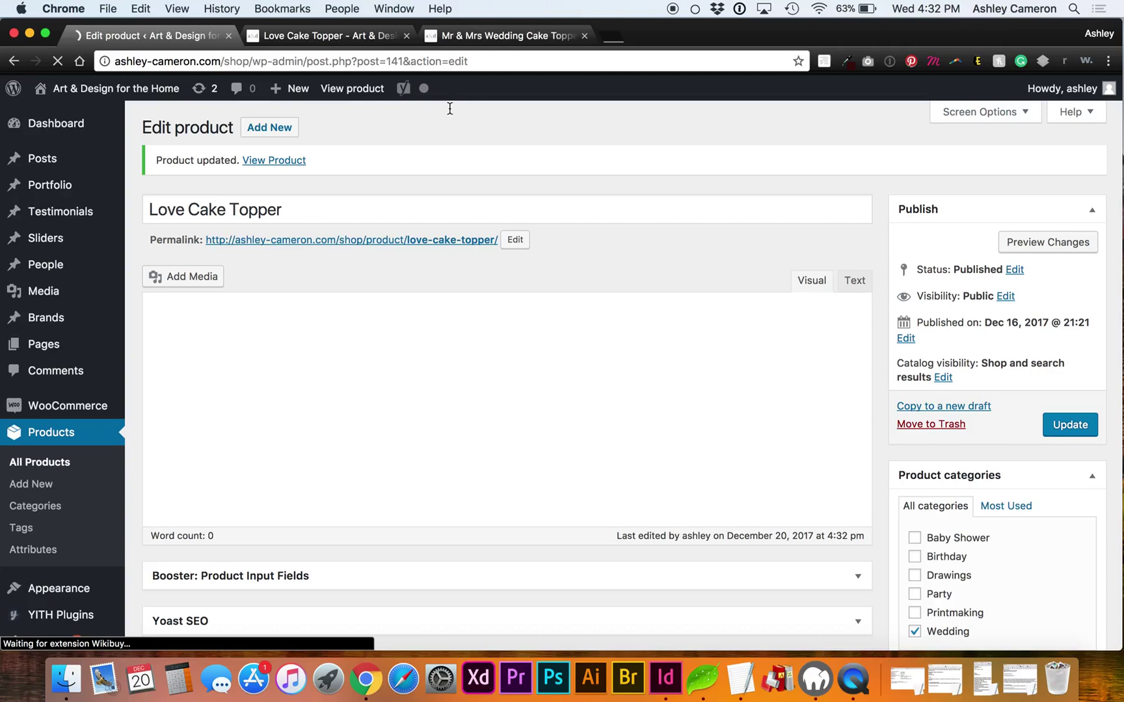
{"action": "left_click", "coordinate": [325, 35]}
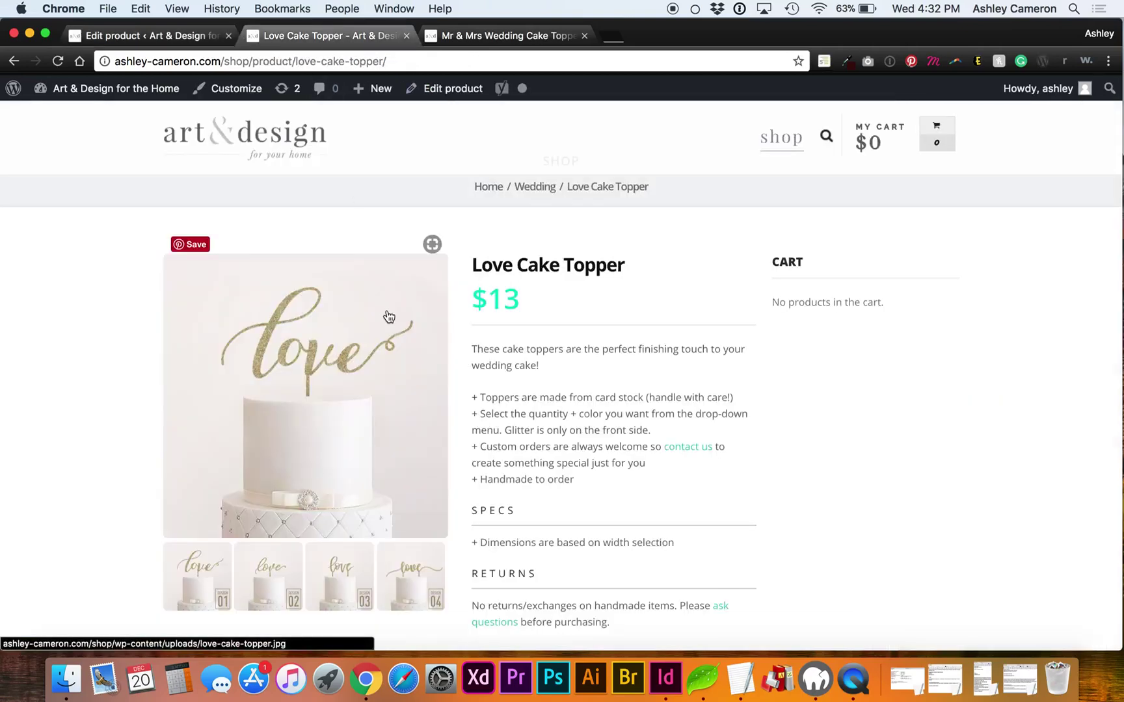
Reload the Love Cake Topper page and try designs 01, 02 and 03
{"action": "key", "text": "super+r"}
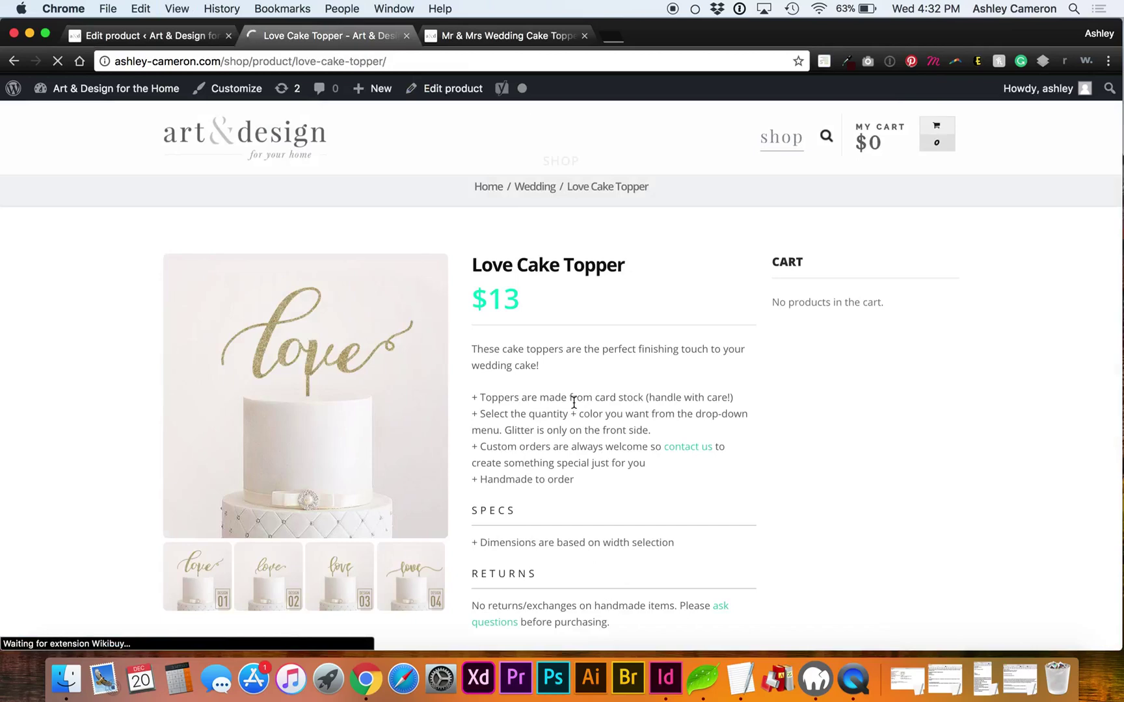
{"action": "scroll", "coordinate": [573, 402], "scroll_direction": "down", "scroll_amount": 5}
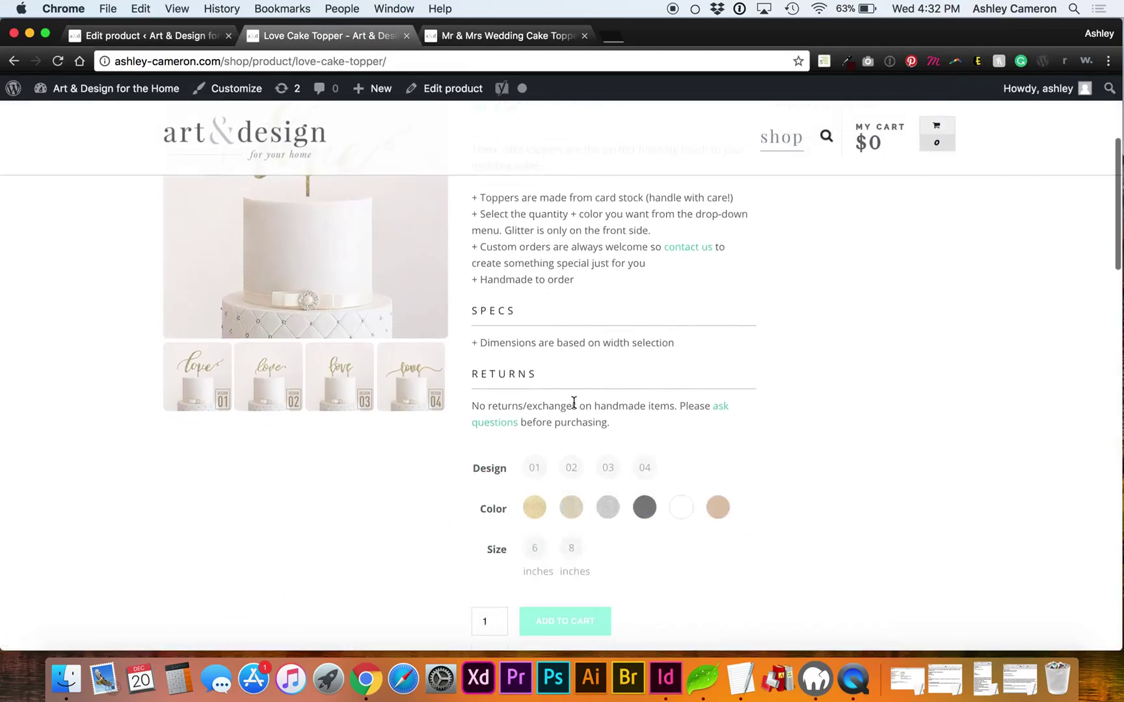
{"action": "scroll", "coordinate": [574, 402], "scroll_direction": "down", "scroll_amount": 1}
{"action": "left_click", "coordinate": [536, 444]}
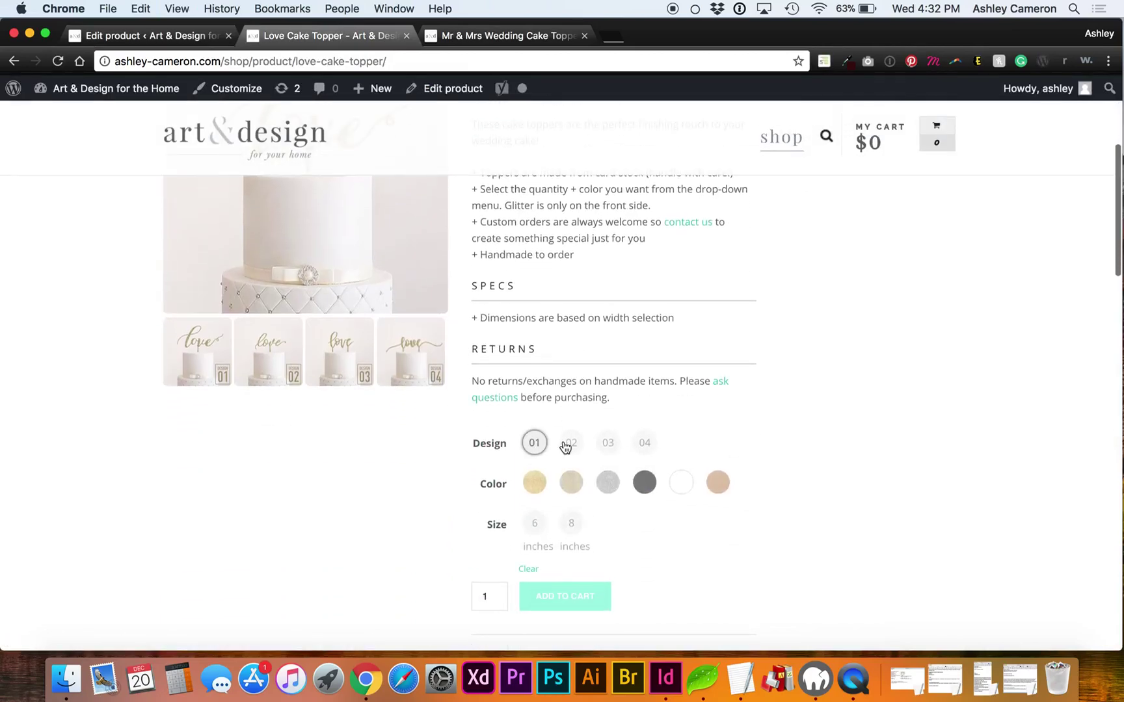
{"action": "left_click", "coordinate": [569, 444]}
{"action": "left_click", "coordinate": [607, 444]}
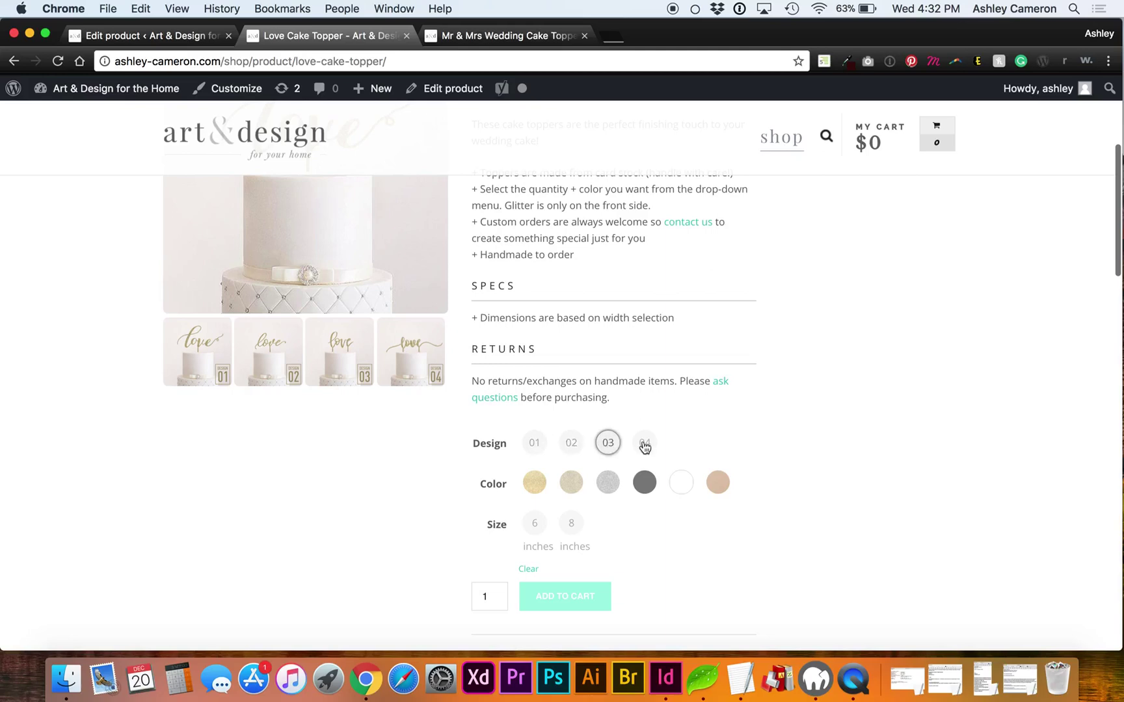
Try both gold colors, then silver, then sizes 6 and 8 inches
{"action": "left_click", "coordinate": [536, 482]}
{"action": "left_click", "coordinate": [570, 482]}
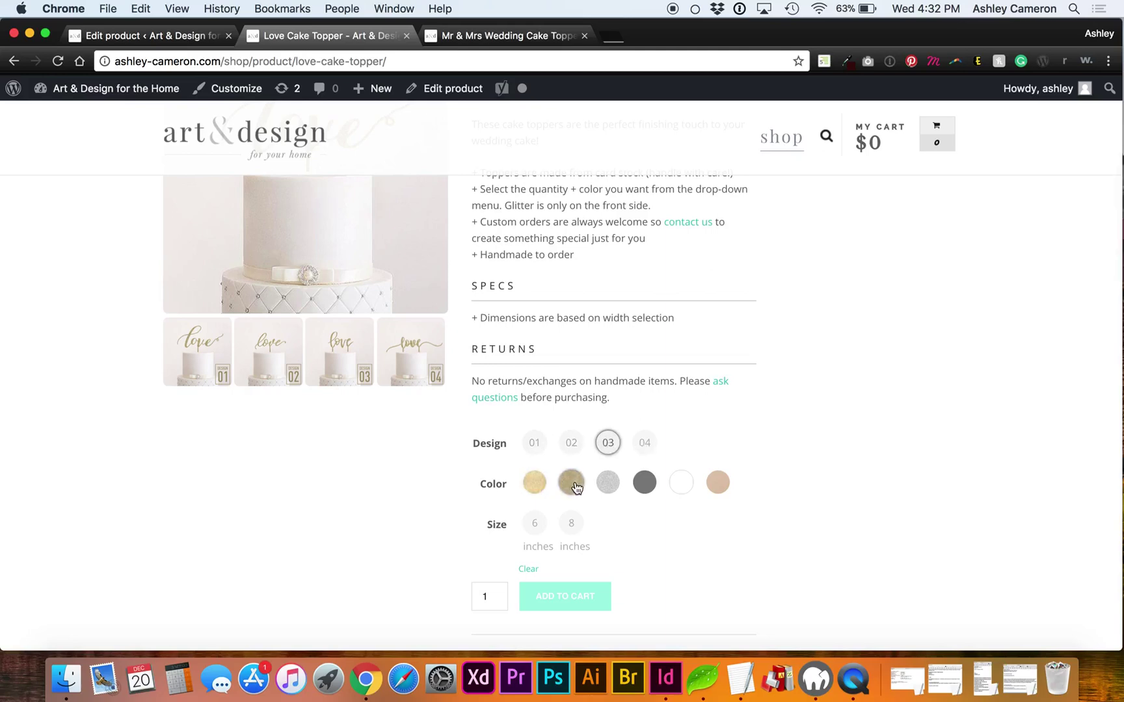
{"action": "left_click", "coordinate": [608, 486]}
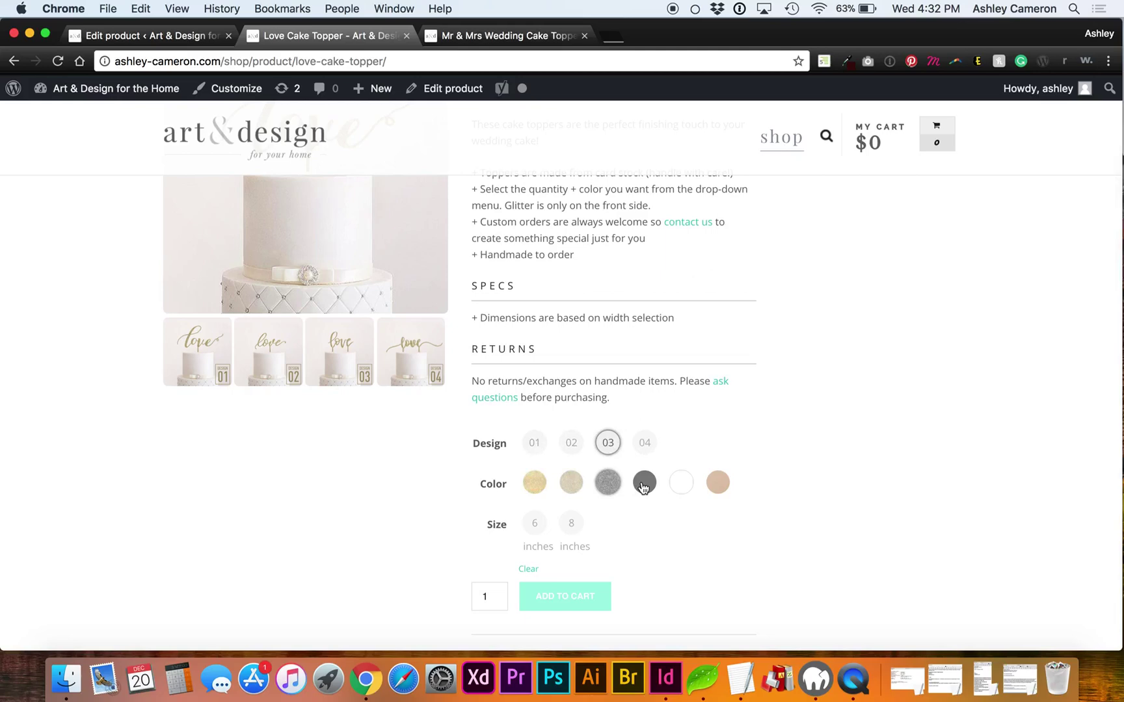
{"action": "left_click", "coordinate": [536, 523]}
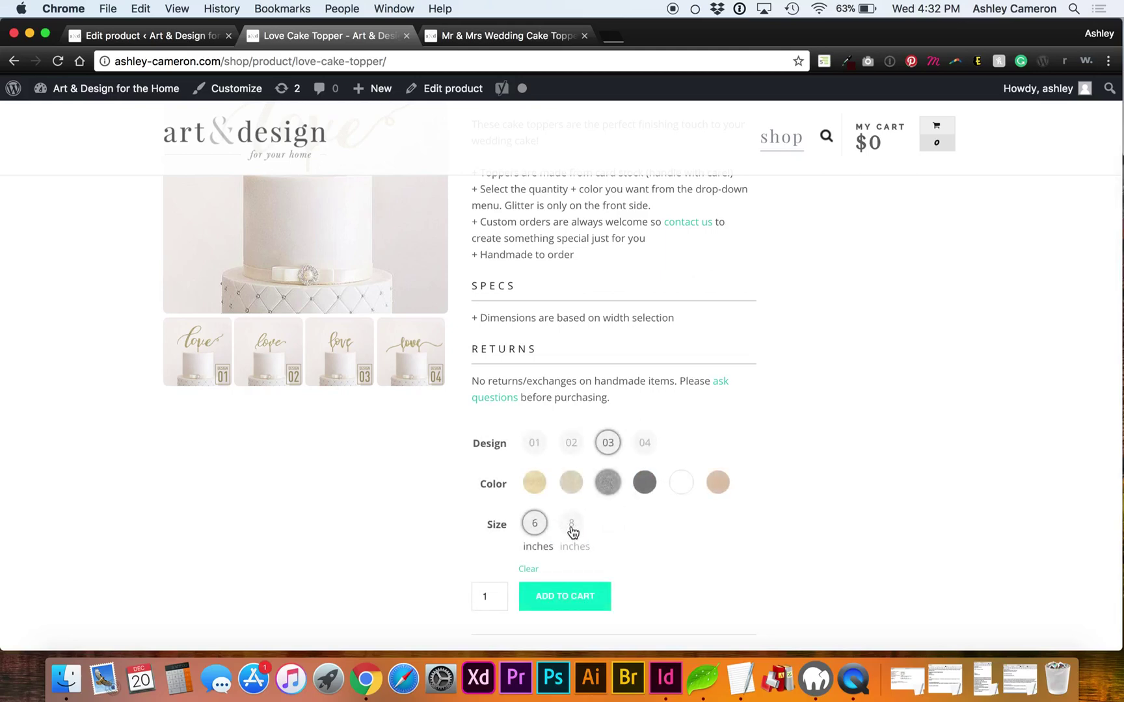
{"action": "left_click", "coordinate": [572, 528]}
{"action": "scroll", "coordinate": [653, 527], "scroll_direction": "down", "scroll_amount": 2}
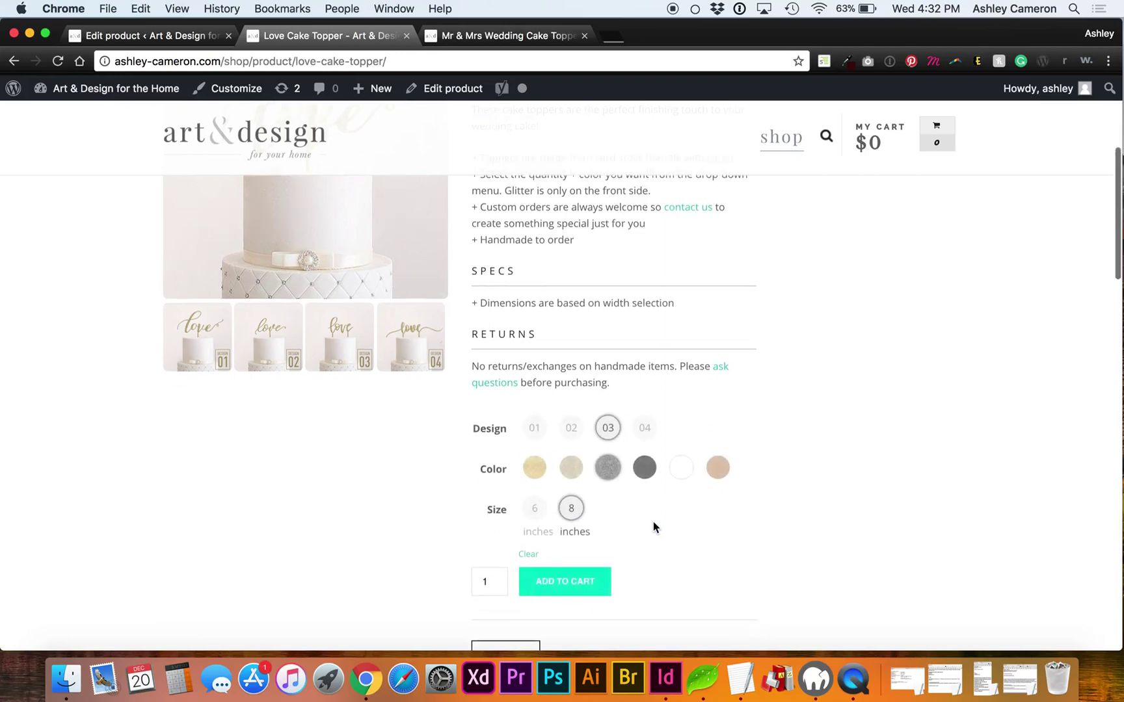
{"action": "scroll", "coordinate": [653, 521], "scroll_direction": "up", "scroll_amount": 5}
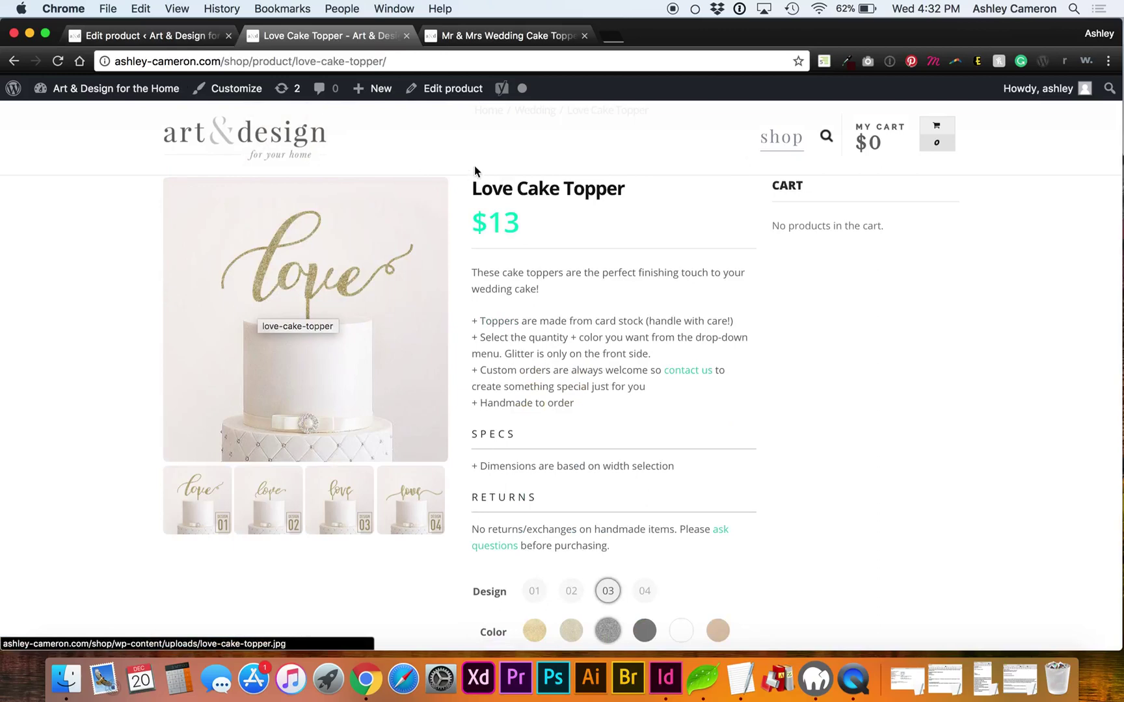
Go to the Love Cake Topper editor and show its attributes and variations list
{"action": "left_click", "coordinate": [487, 39]}
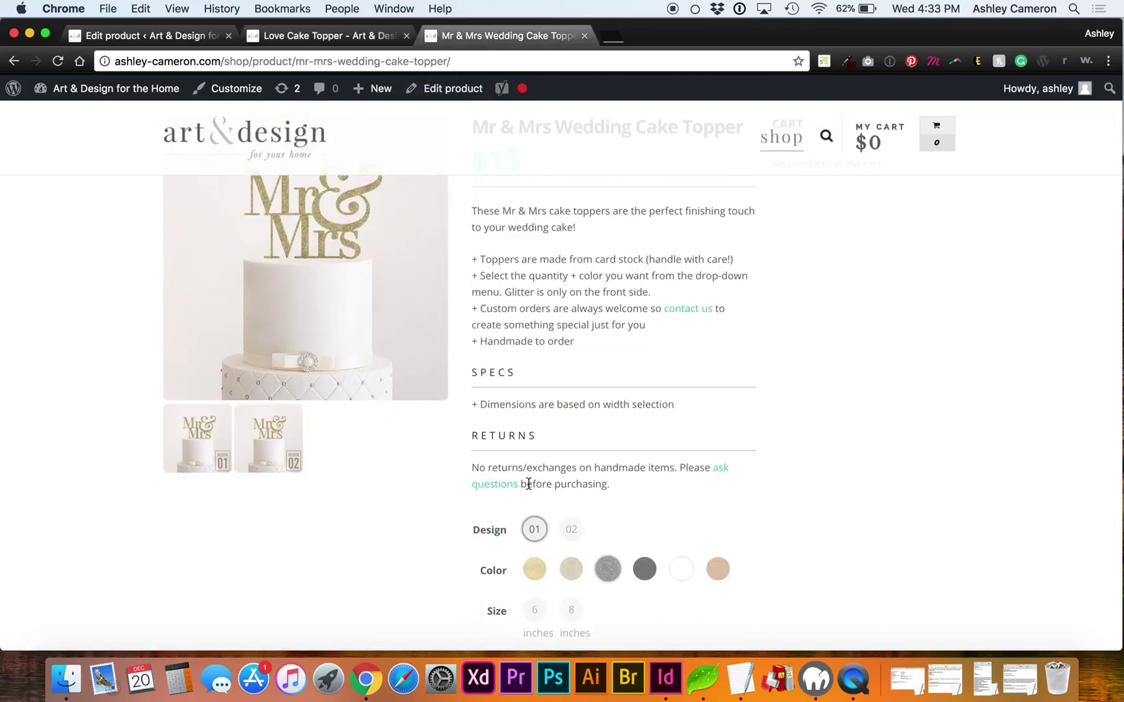
{"action": "scroll", "coordinate": [529, 484], "scroll_direction": "up", "scroll_amount": 2}
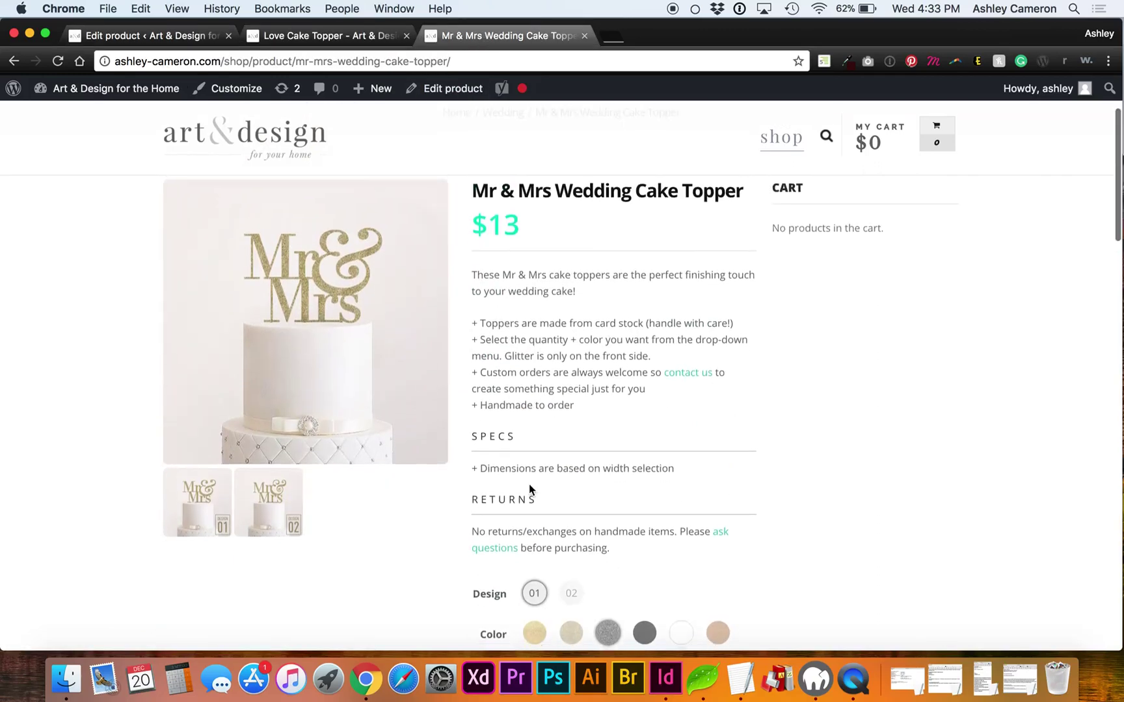
{"action": "left_click", "coordinate": [166, 38]}
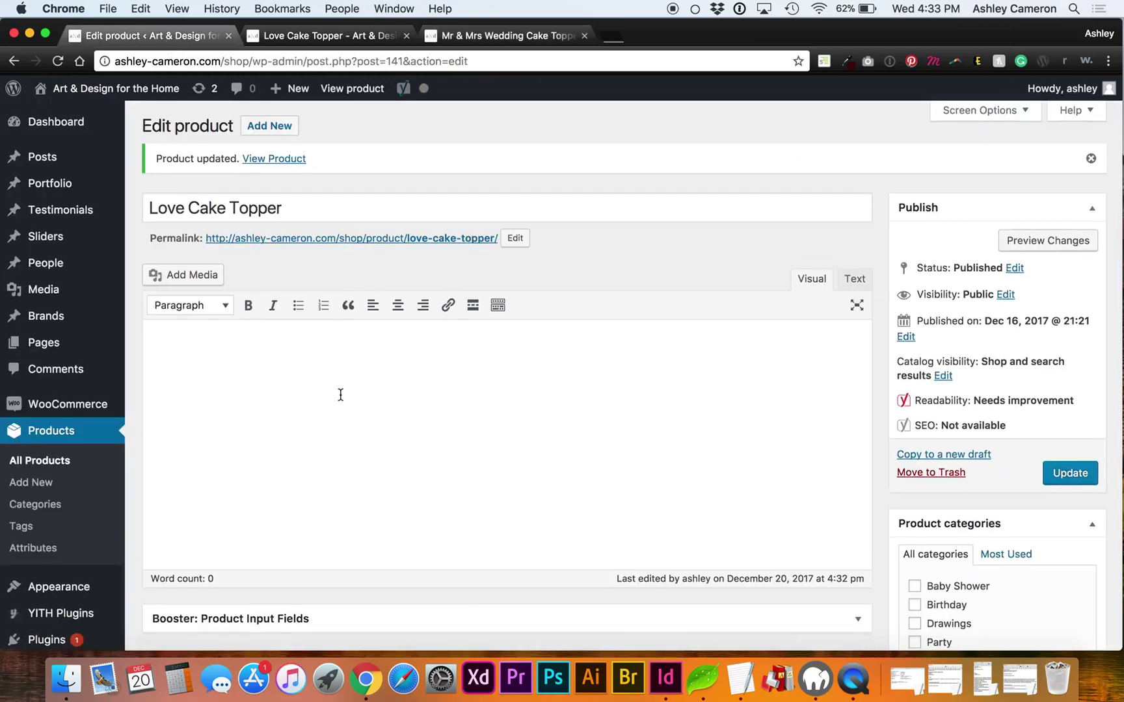
{"action": "scroll", "coordinate": [340, 395], "scroll_direction": "down", "scroll_amount": 10}
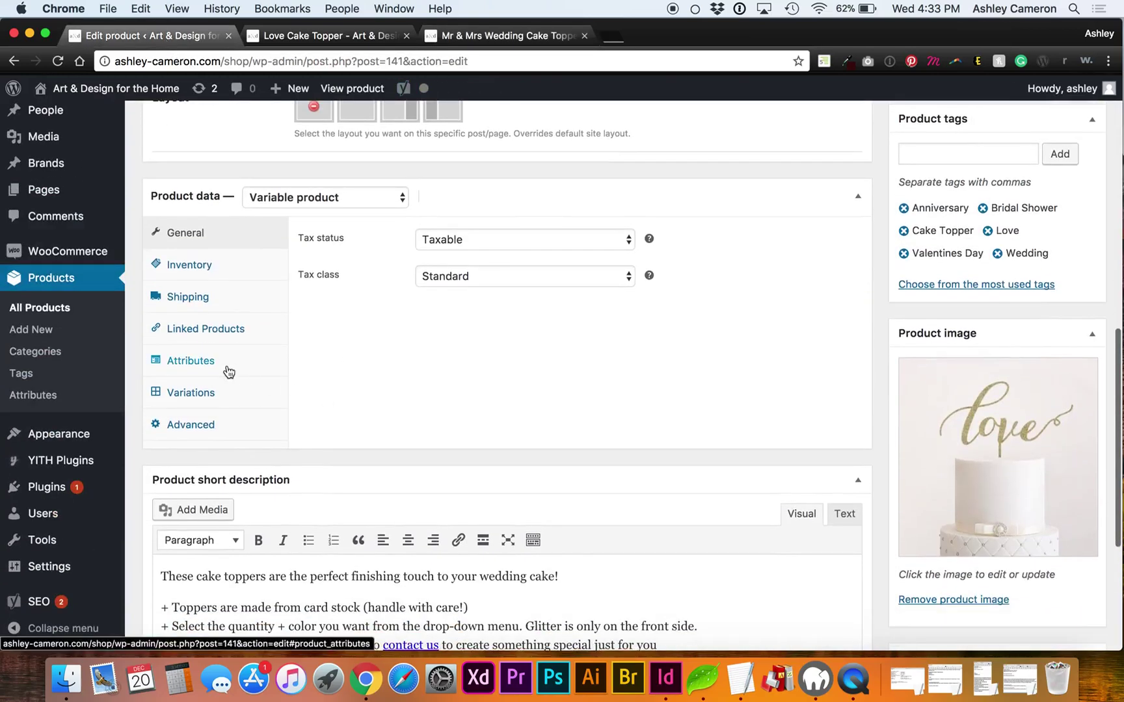
{"action": "left_click", "coordinate": [227, 369]}
{"action": "left_click", "coordinate": [229, 391]}
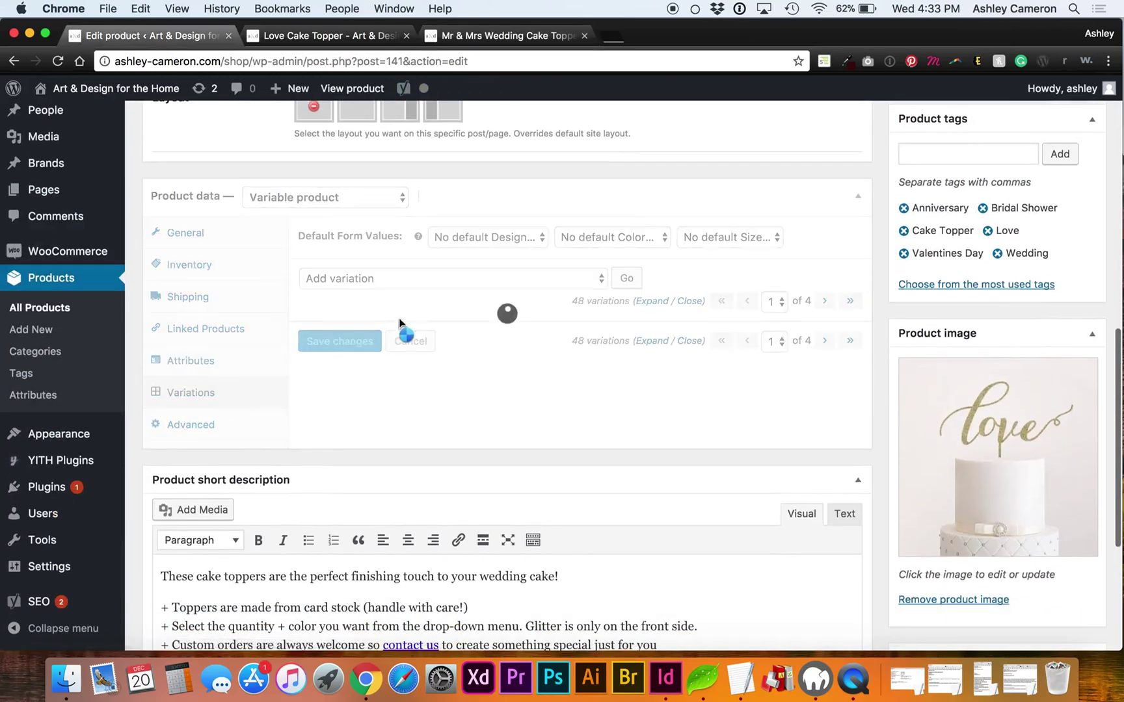
On variations page 2, expand variation #421 and open its image chooser
{"action": "scroll", "coordinate": [434, 470], "scroll_direction": "down", "scroll_amount": 4}
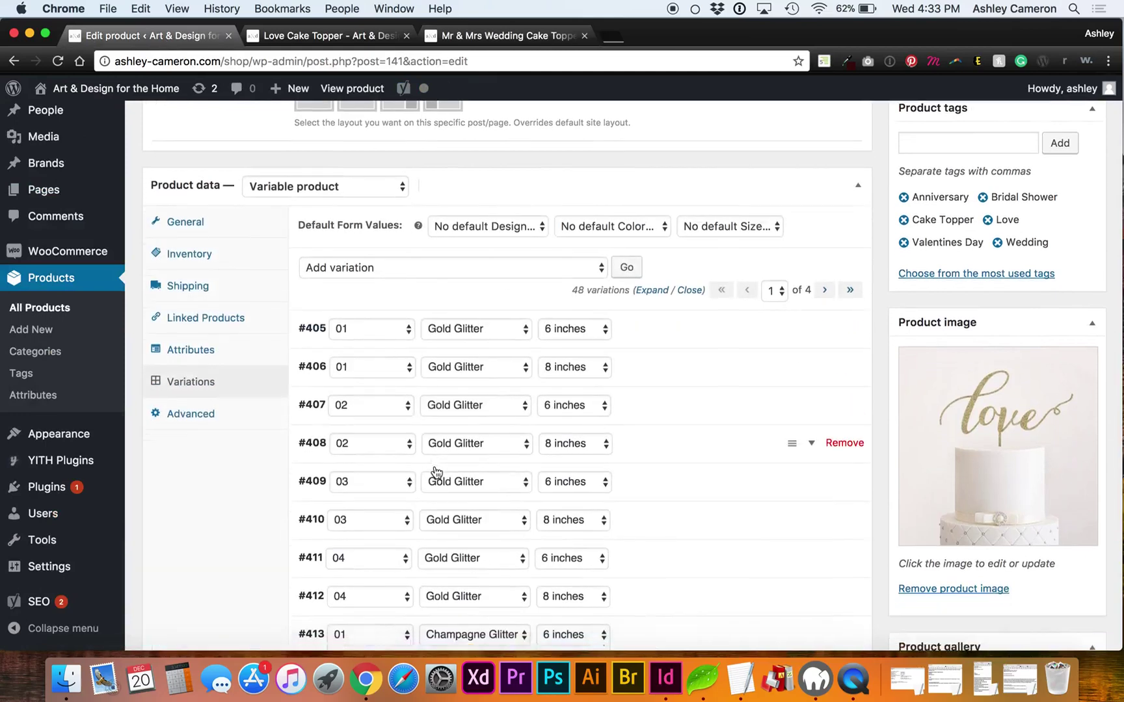
{"action": "scroll", "coordinate": [407, 456], "scroll_direction": "down", "scroll_amount": 3}
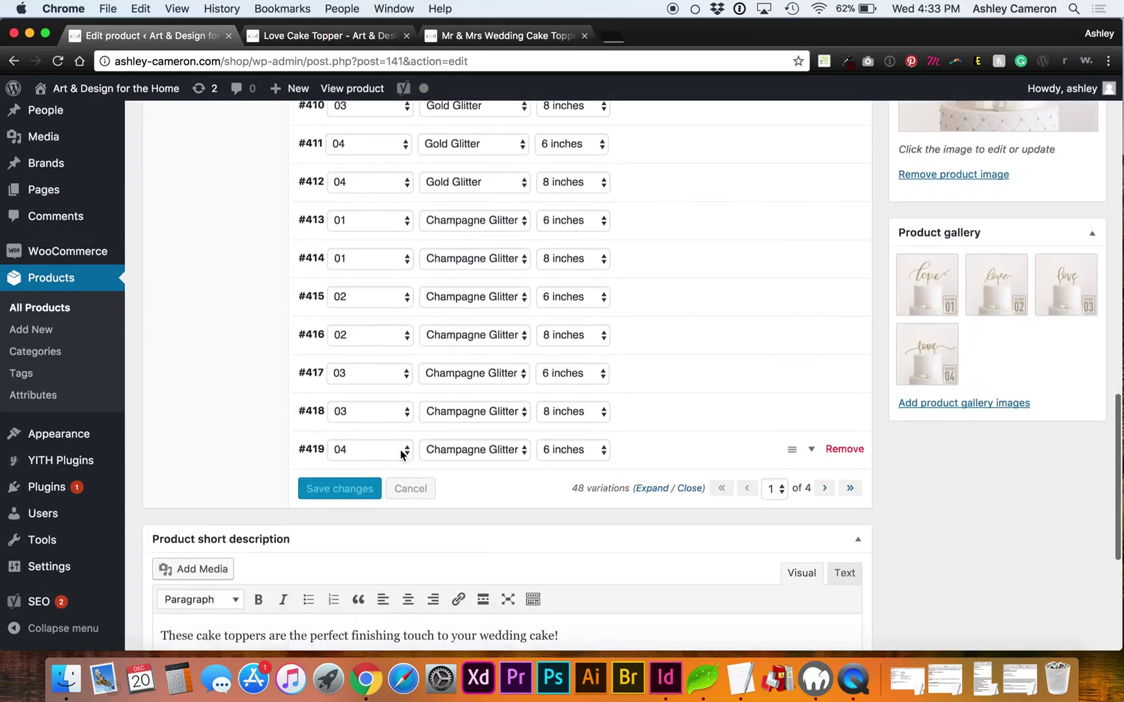
{"action": "left_click", "coordinate": [824, 488]}
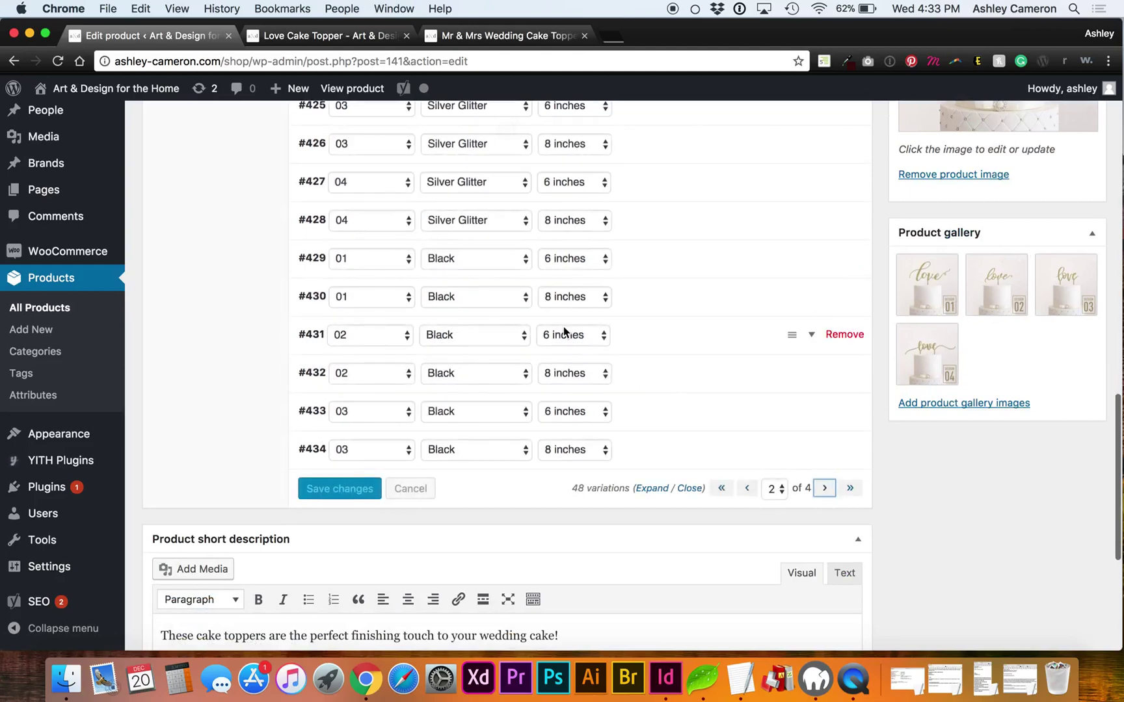
{"action": "scroll", "coordinate": [563, 331], "scroll_direction": "up", "scroll_amount": 3}
{"action": "scroll", "coordinate": [563, 326], "scroll_direction": "up", "scroll_amount": 2}
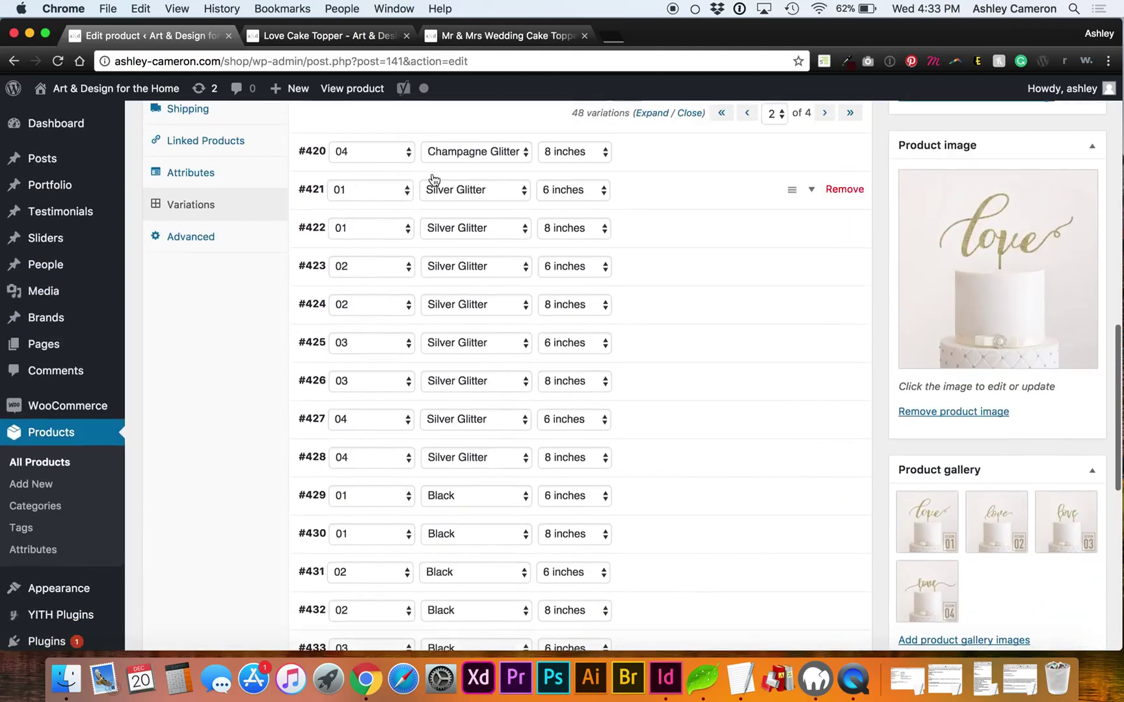
{"action": "left_click", "coordinate": [658, 197]}
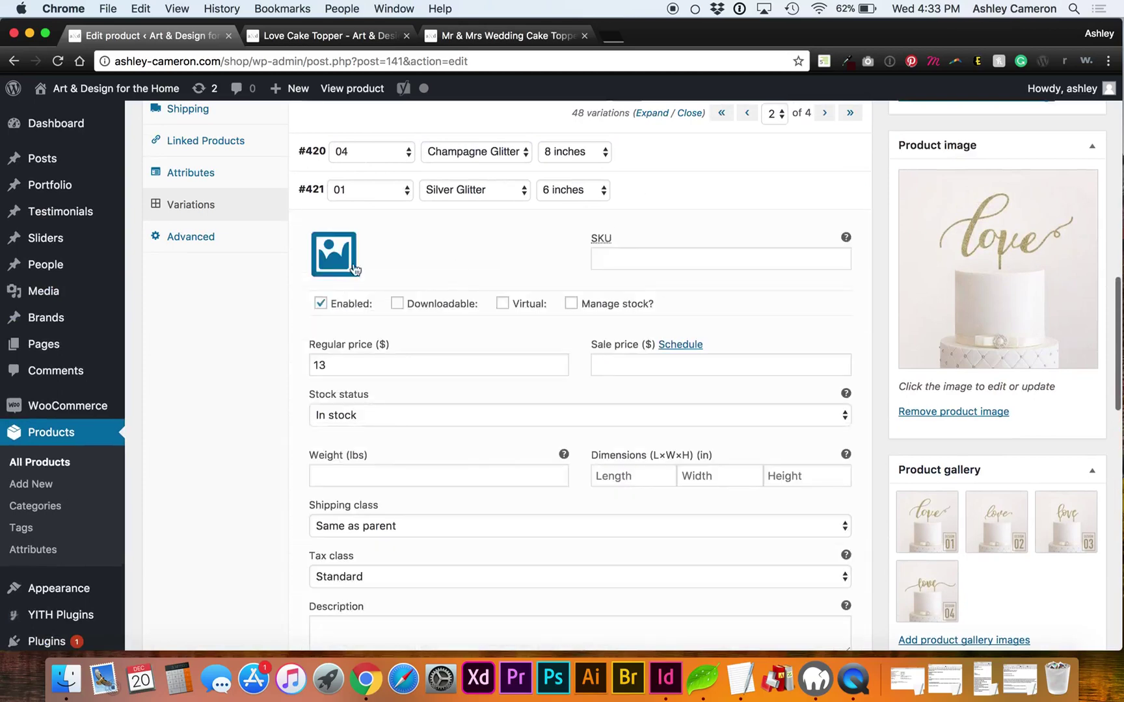
{"action": "left_click", "coordinate": [331, 254]}
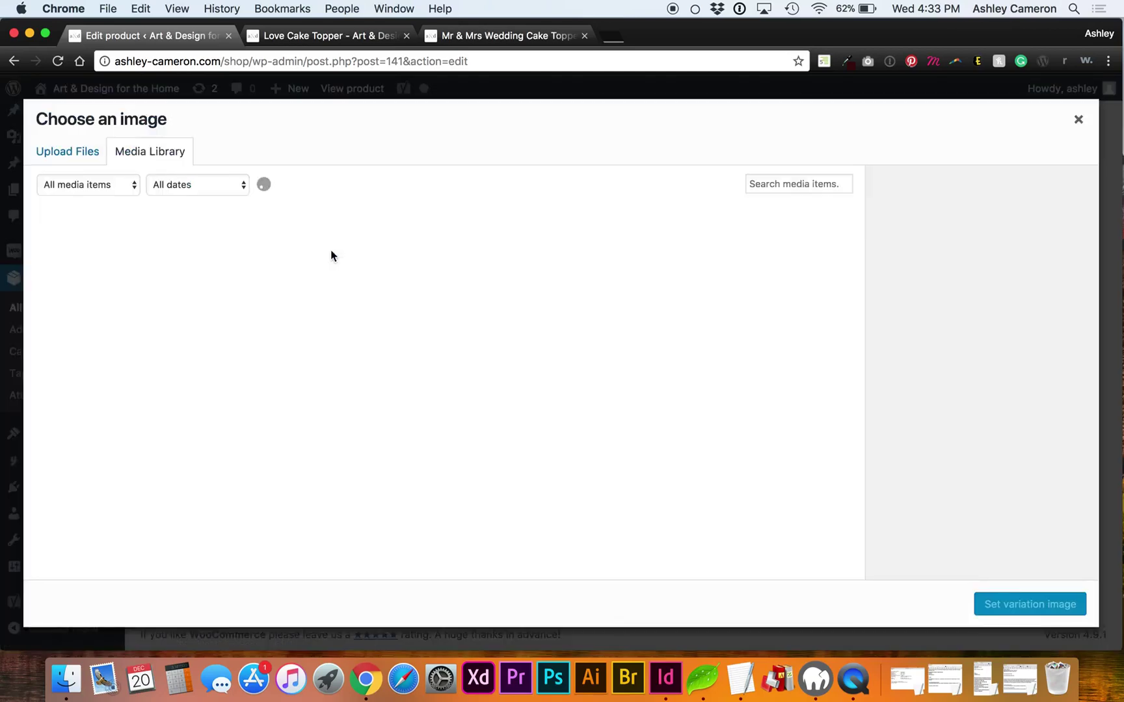
Check the Love Cake Topper and Mr & Mrs storefront tabs, then edit the Mr & Mrs topper
{"action": "left_click", "coordinate": [351, 38]}
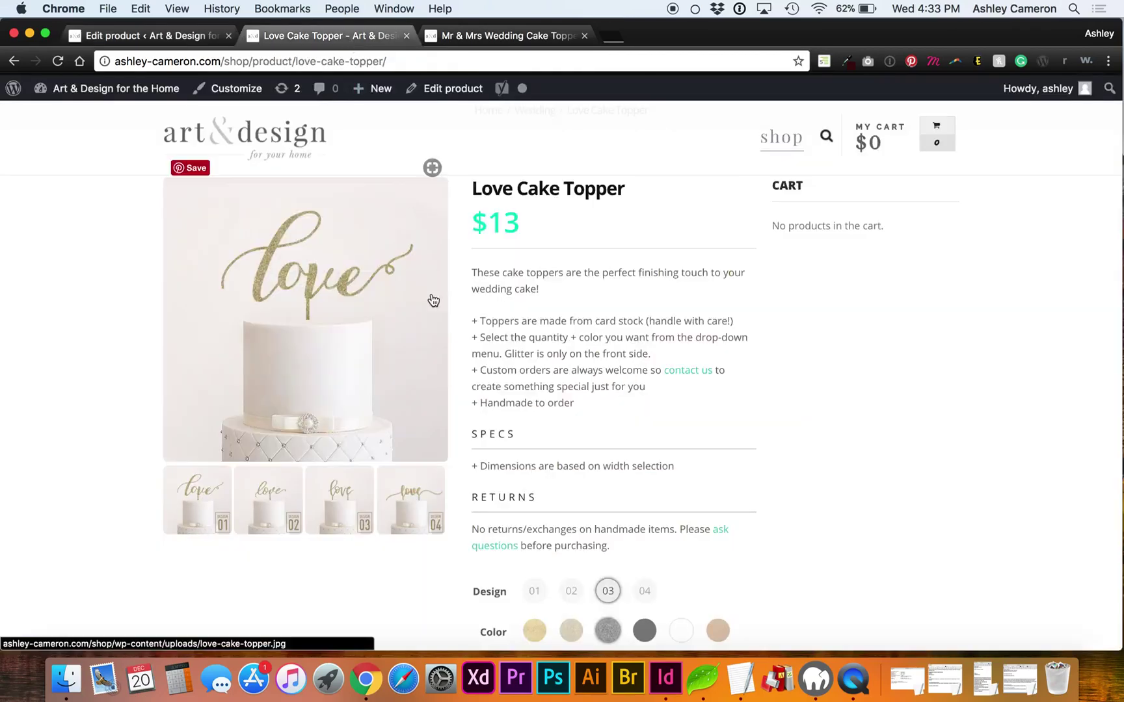
{"action": "scroll", "coordinate": [517, 449], "scroll_direction": "down", "scroll_amount": 2}
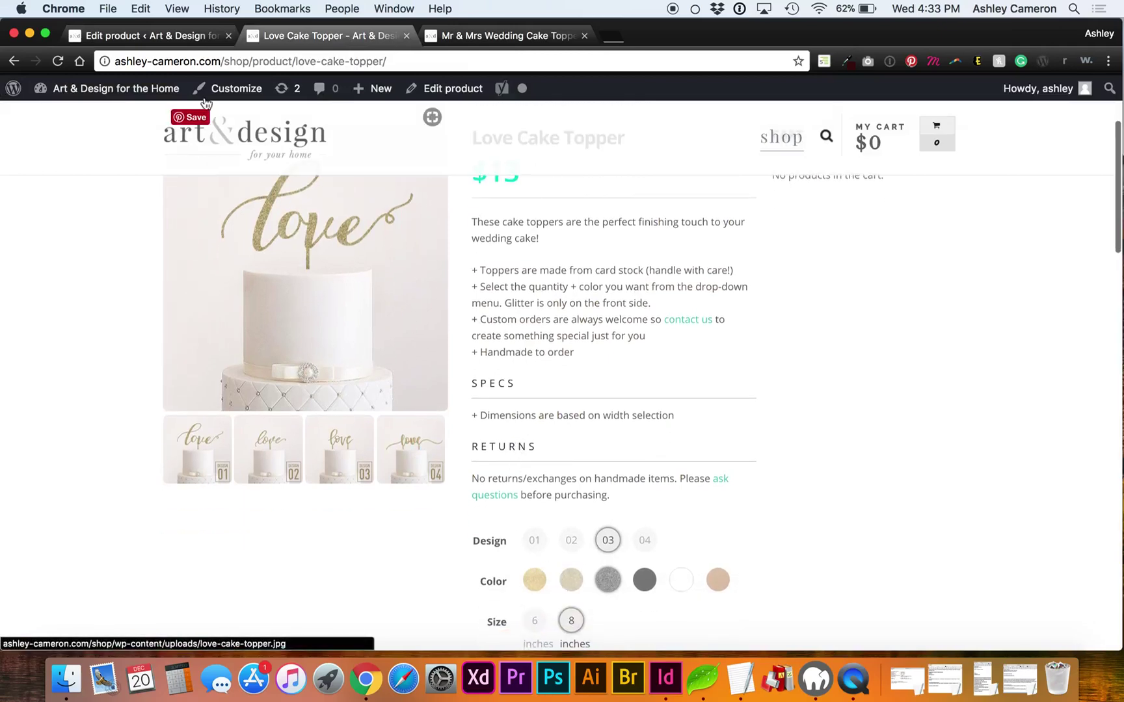
{"action": "left_click", "coordinate": [155, 35]}
{"action": "left_click", "coordinate": [448, 40]}
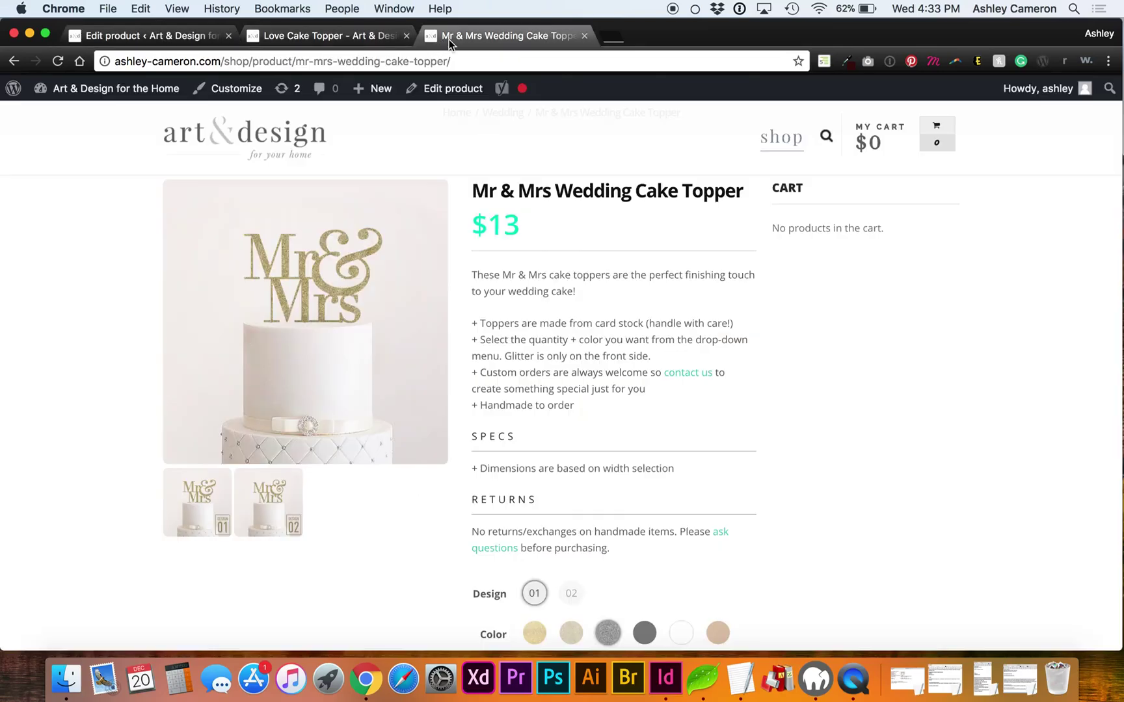
{"action": "left_click", "coordinate": [434, 89]}
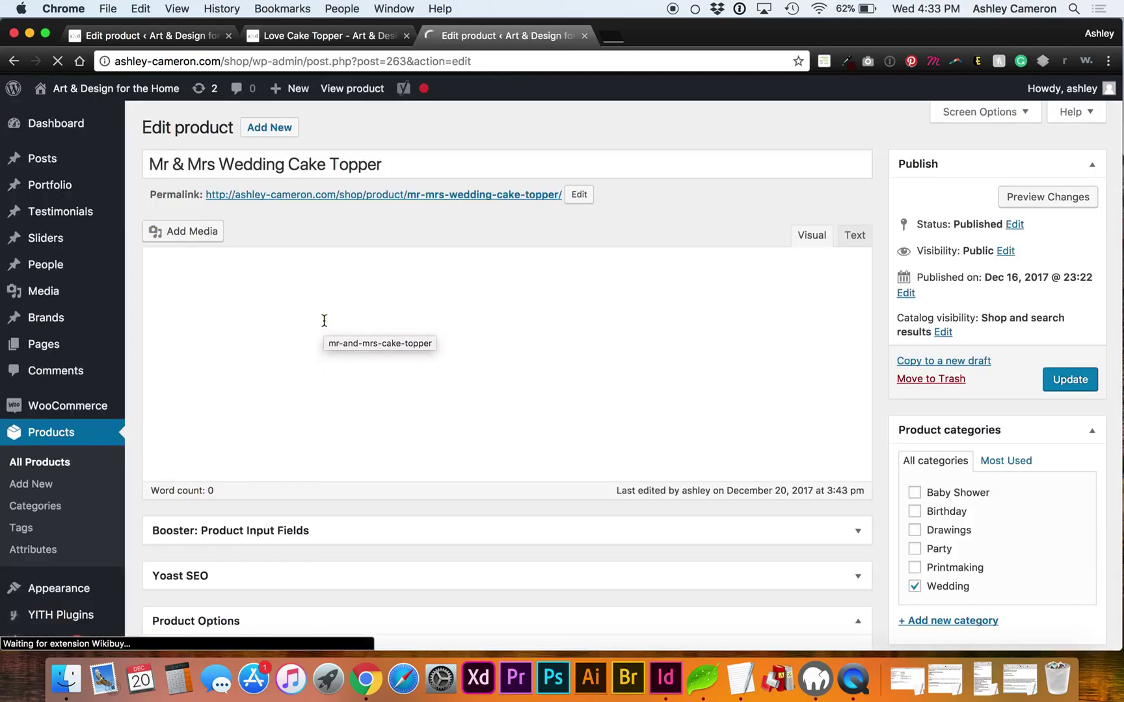
Check variation #395's image on variations page 2, then view the Mr & Mrs storefront page
{"action": "scroll", "coordinate": [382, 452], "scroll_direction": "down", "scroll_amount": 2}
{"action": "scroll", "coordinate": [383, 452], "scroll_direction": "down", "scroll_amount": 5}
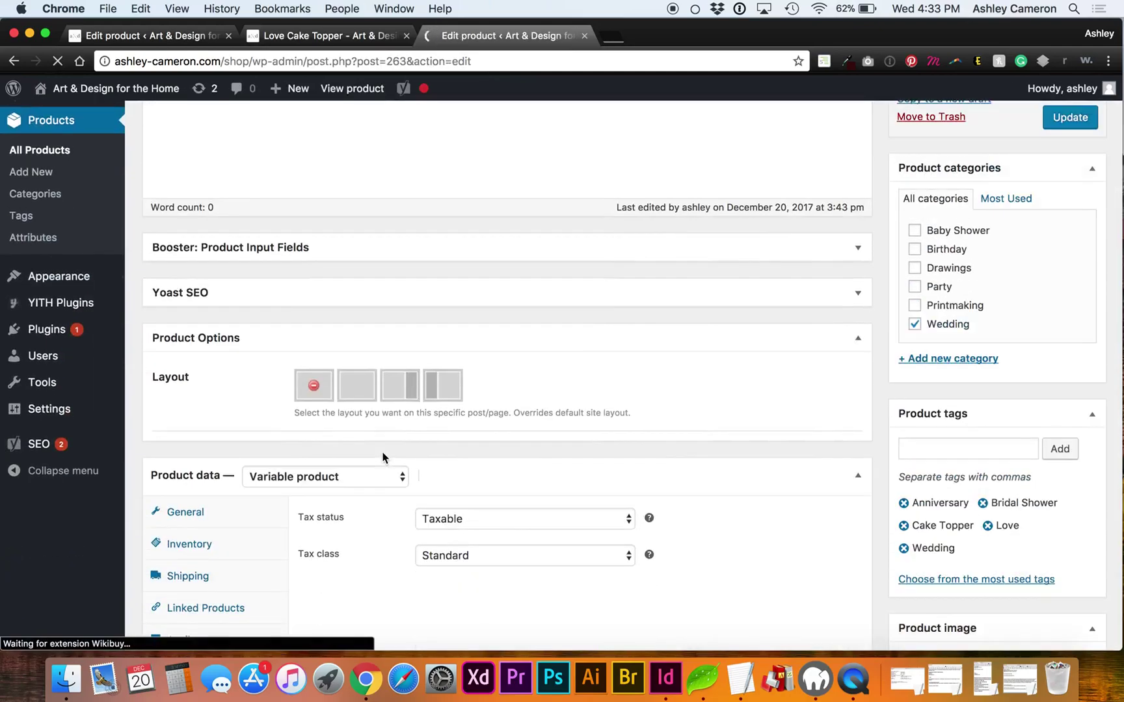
{"action": "scroll", "coordinate": [382, 455], "scroll_direction": "down", "scroll_amount": 2}
{"action": "scroll", "coordinate": [382, 456], "scroll_direction": "down", "scroll_amount": 2}
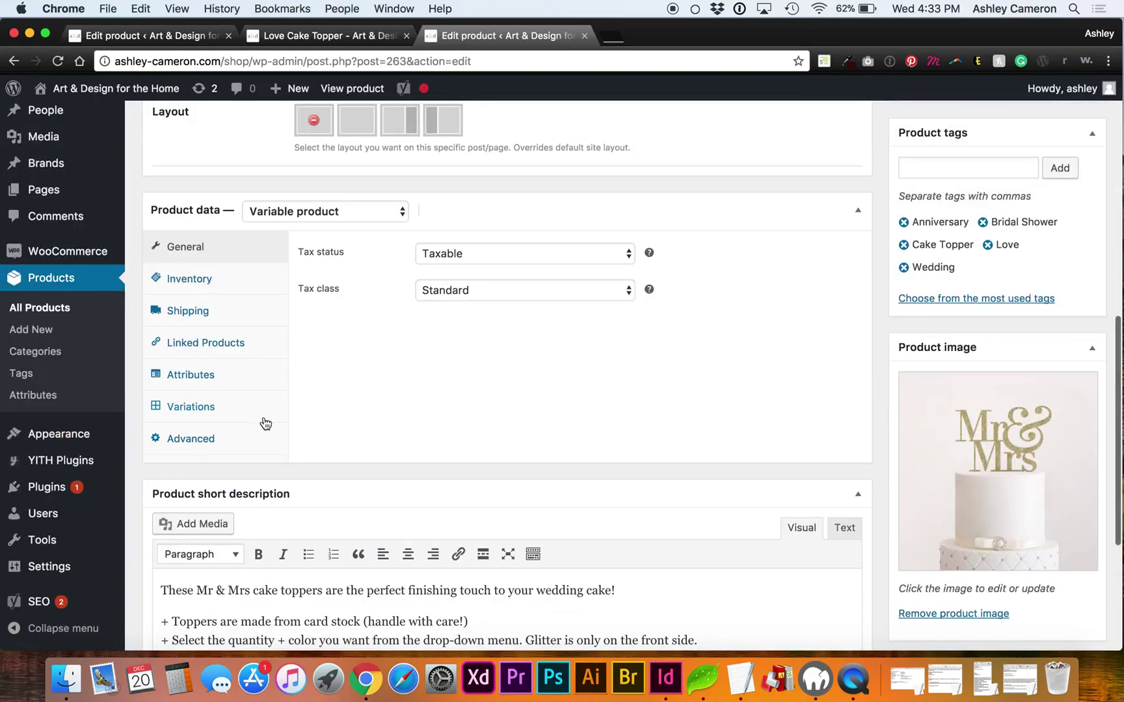
{"action": "left_click", "coordinate": [246, 406]}
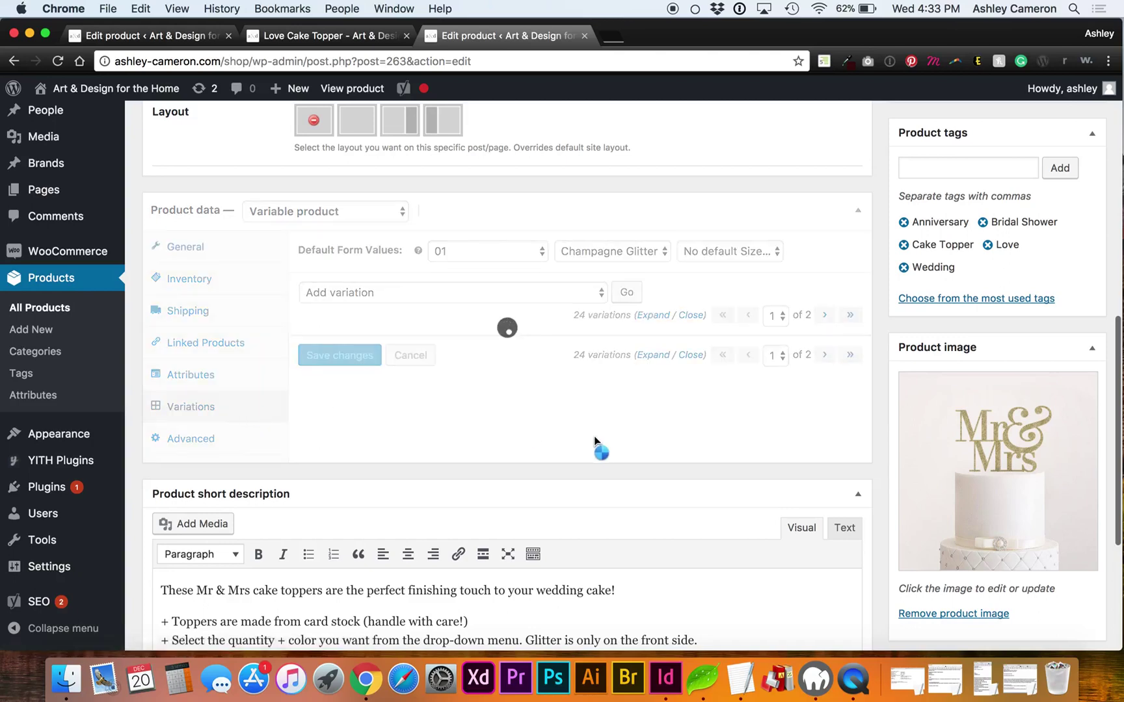
{"action": "scroll", "coordinate": [594, 437], "scroll_direction": "down", "scroll_amount": 1}
{"action": "scroll", "coordinate": [595, 442], "scroll_direction": "down", "scroll_amount": 1}
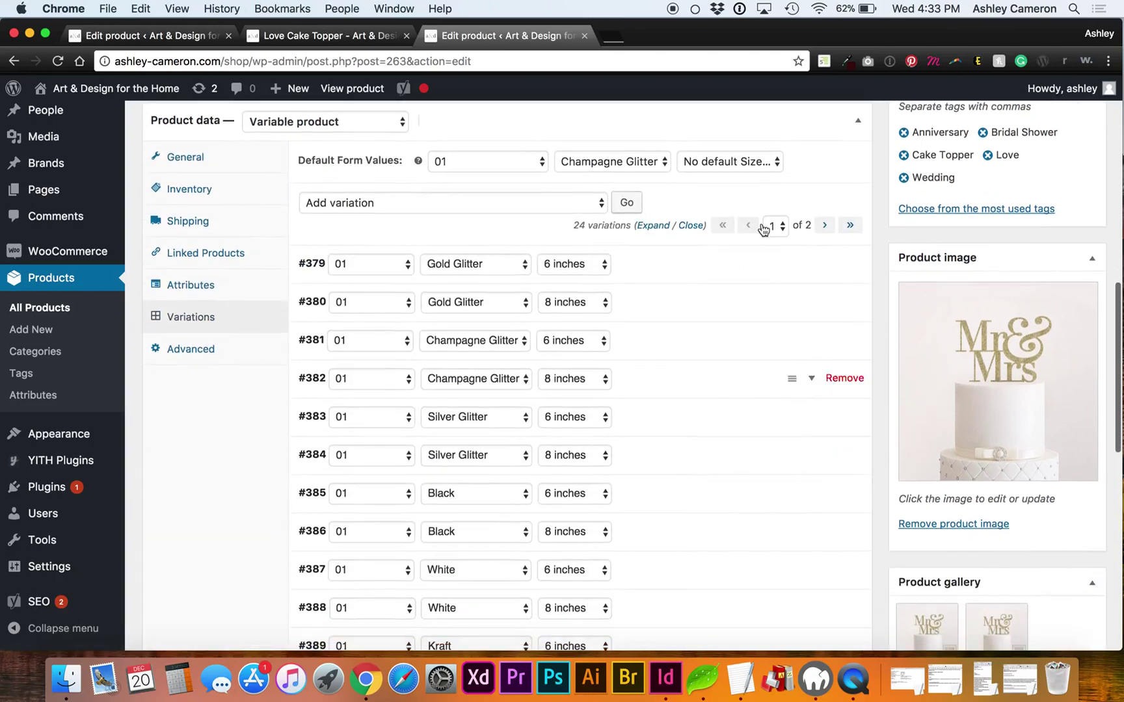
{"action": "left_click", "coordinate": [820, 224]}
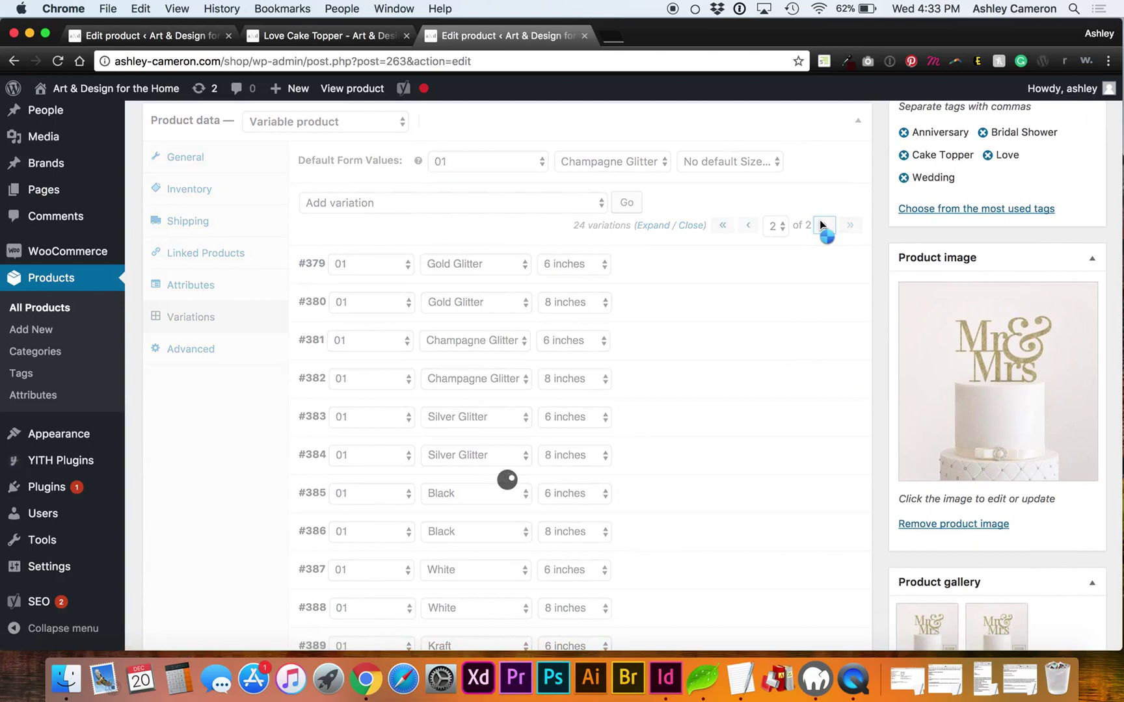
{"action": "left_click", "coordinate": [649, 304]}
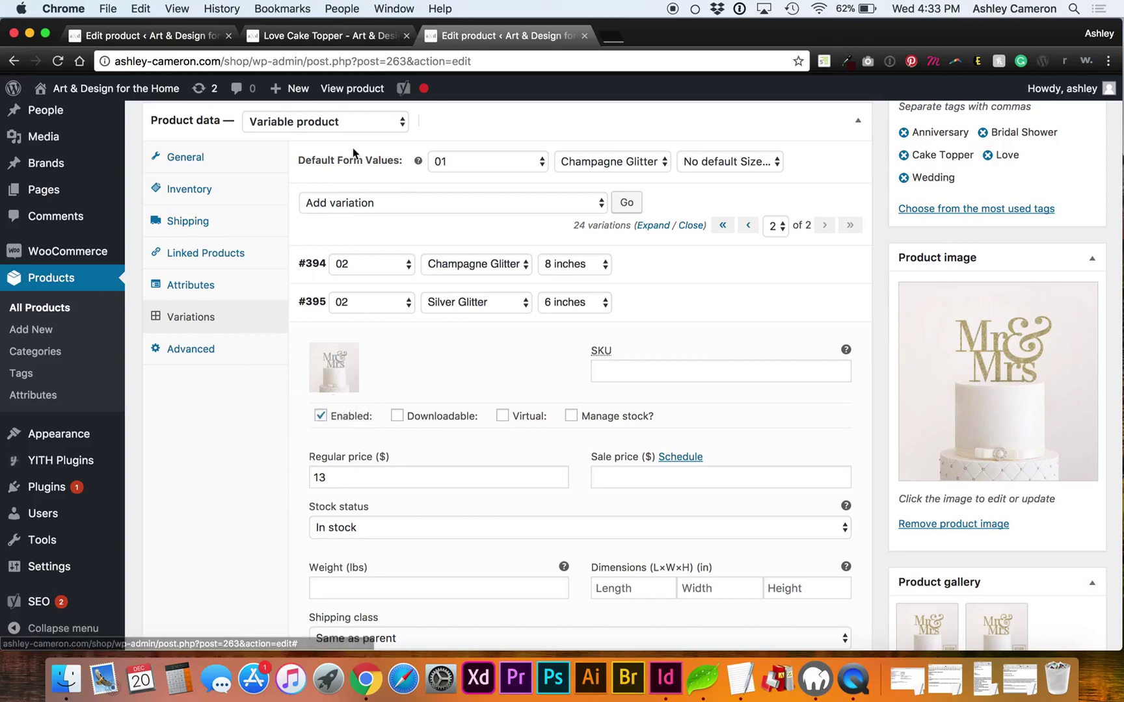
{"action": "left_click", "coordinate": [352, 91], "text": "super"}
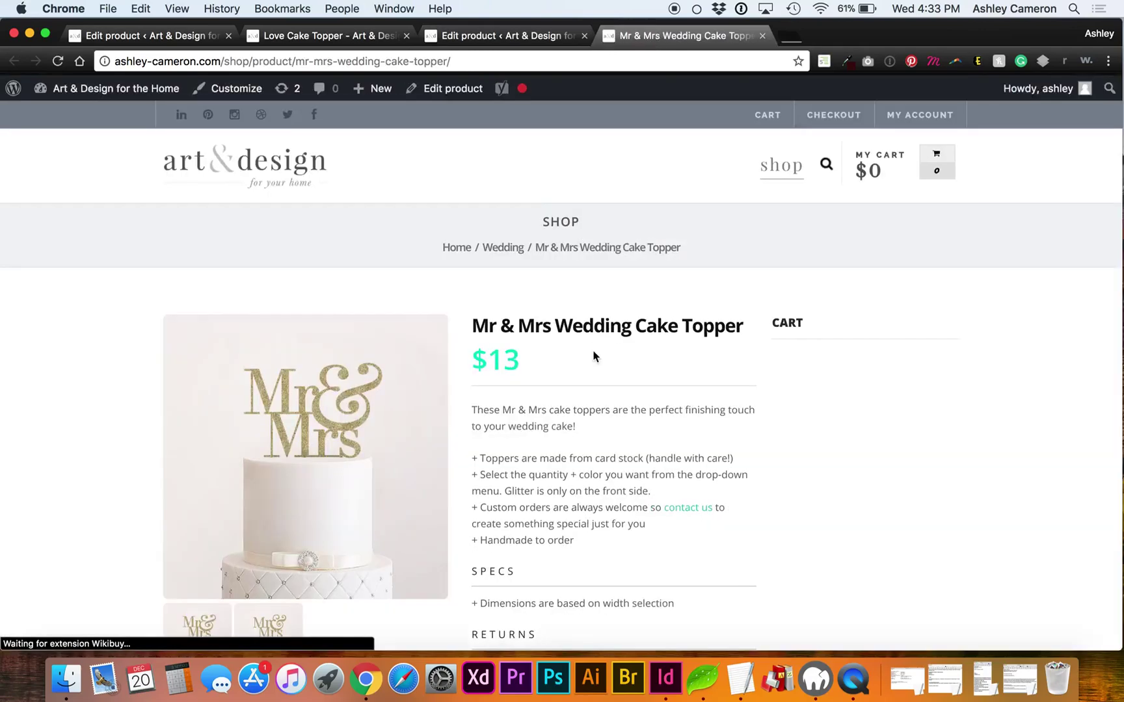
Pick silver glitter at 6 inches, then switch to gold glitter to swap the photo
{"action": "scroll", "coordinate": [591, 357], "scroll_direction": "down", "scroll_amount": 5}
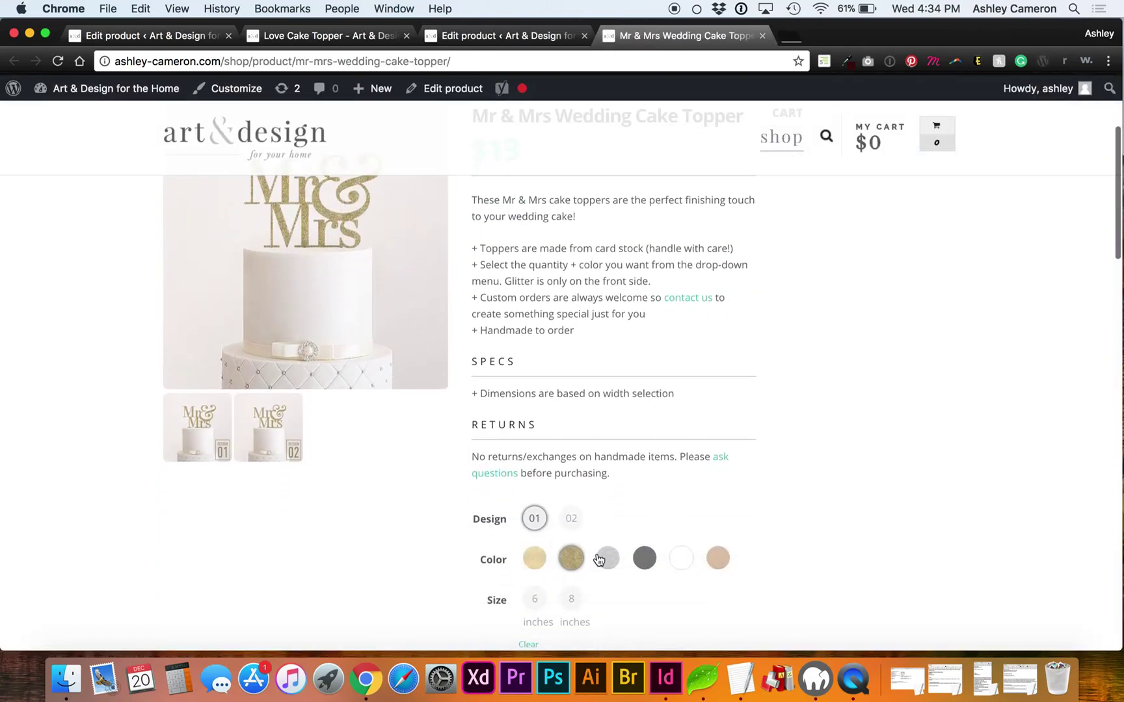
{"action": "left_click", "coordinate": [604, 558]}
{"action": "left_click", "coordinate": [535, 599]}
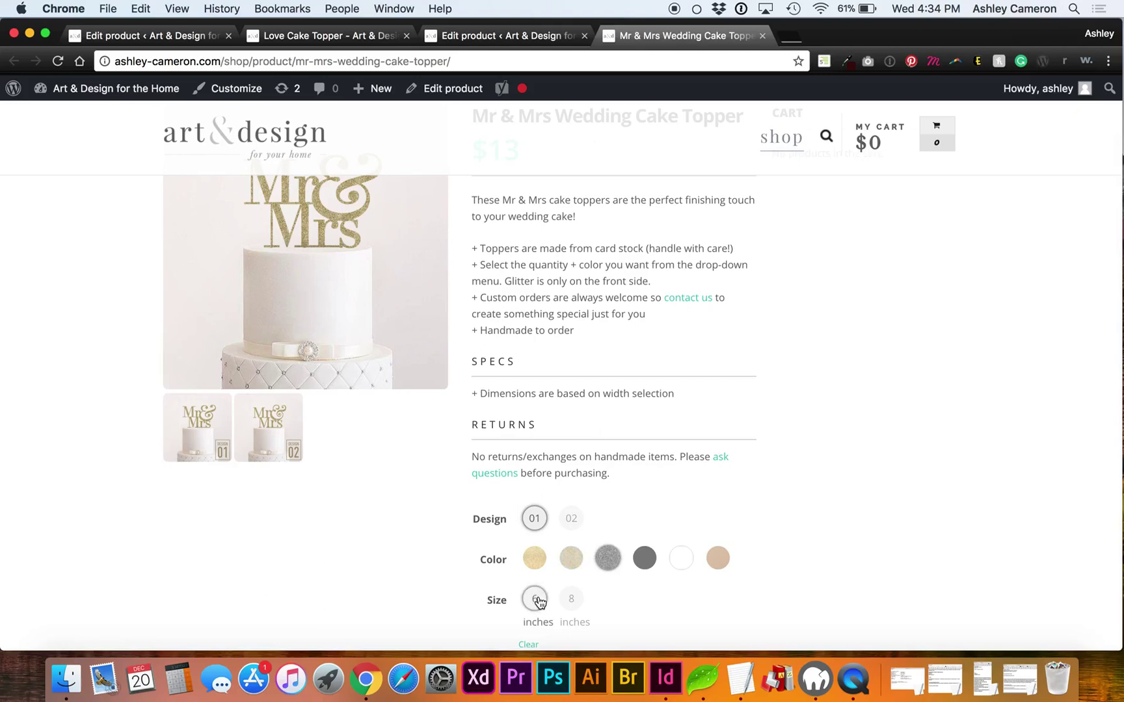
{"action": "scroll", "coordinate": [455, 364], "scroll_direction": "up", "scroll_amount": 1}
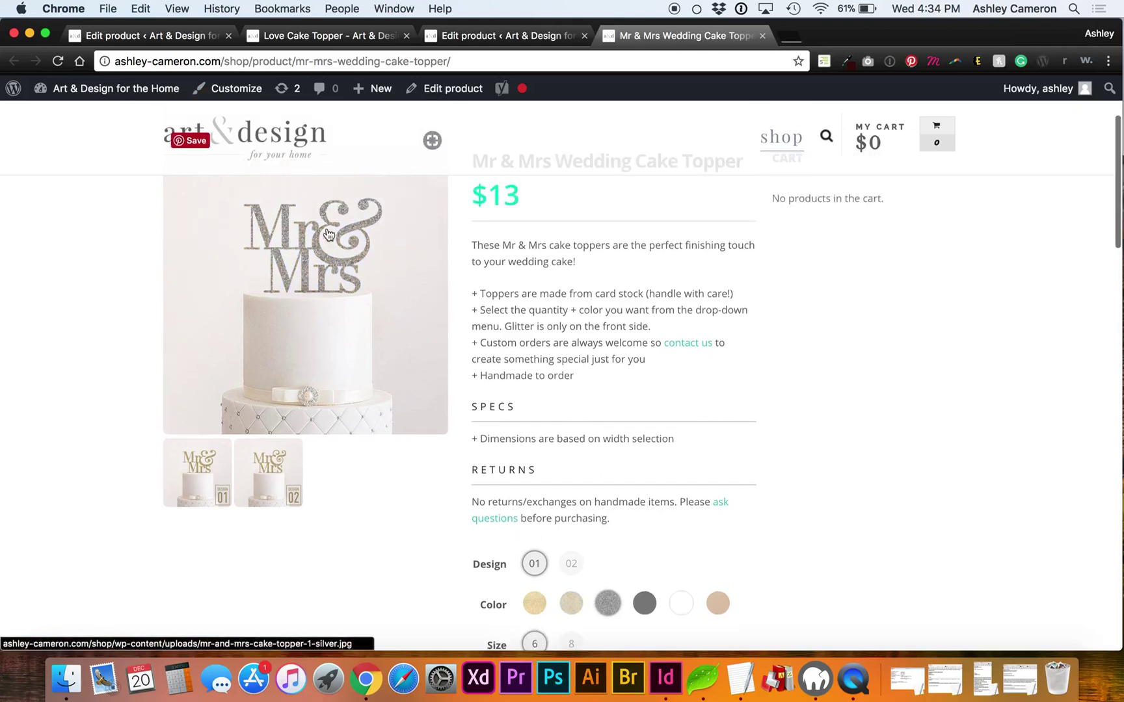
{"action": "scroll", "coordinate": [373, 298], "scroll_direction": "down", "scroll_amount": 1}
{"action": "scroll", "coordinate": [520, 403], "scroll_direction": "down", "scroll_amount": 1}
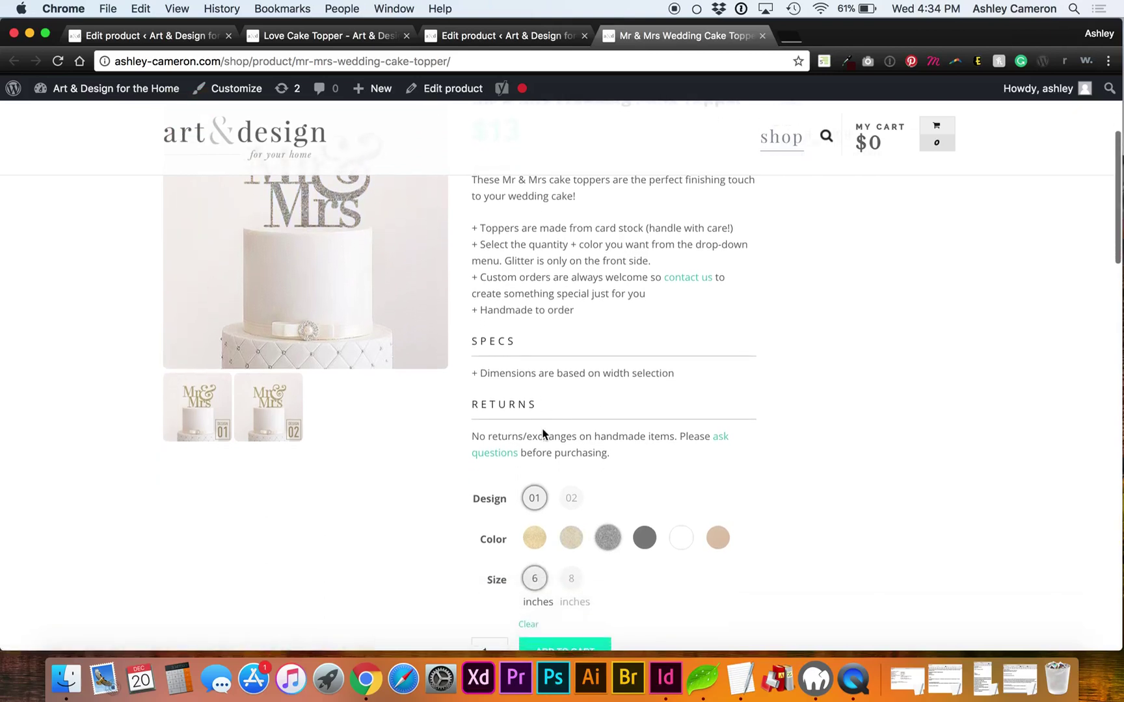
{"action": "left_click", "coordinate": [534, 539]}
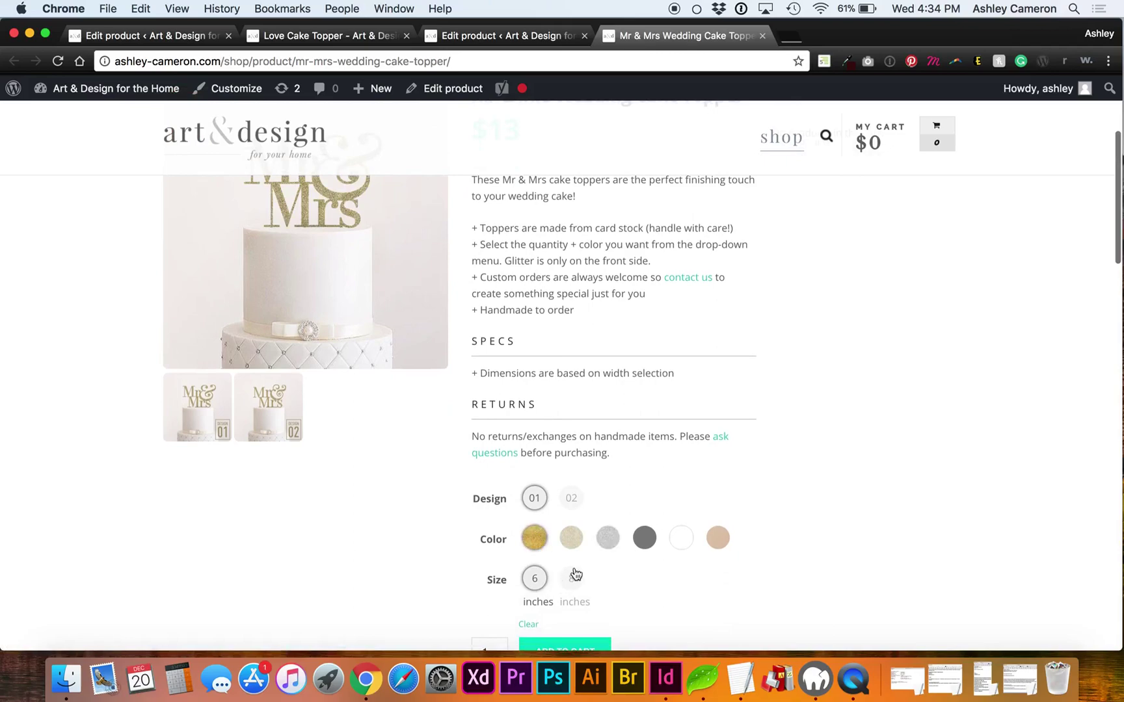